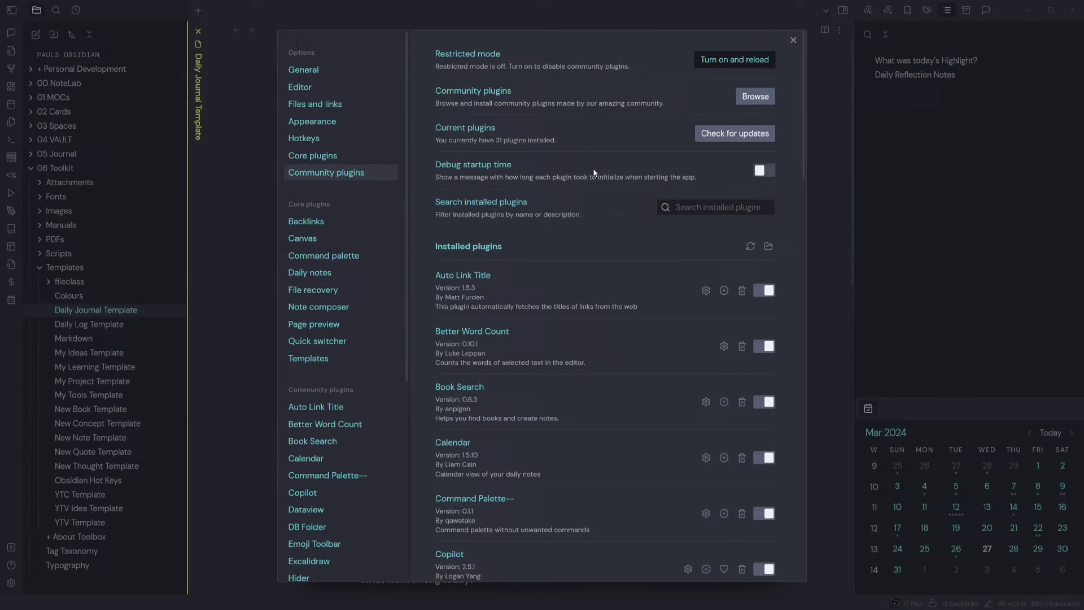
Search the community plugins for 'auto link title' and open the Auto Link Title plugin's details
click(759, 96)
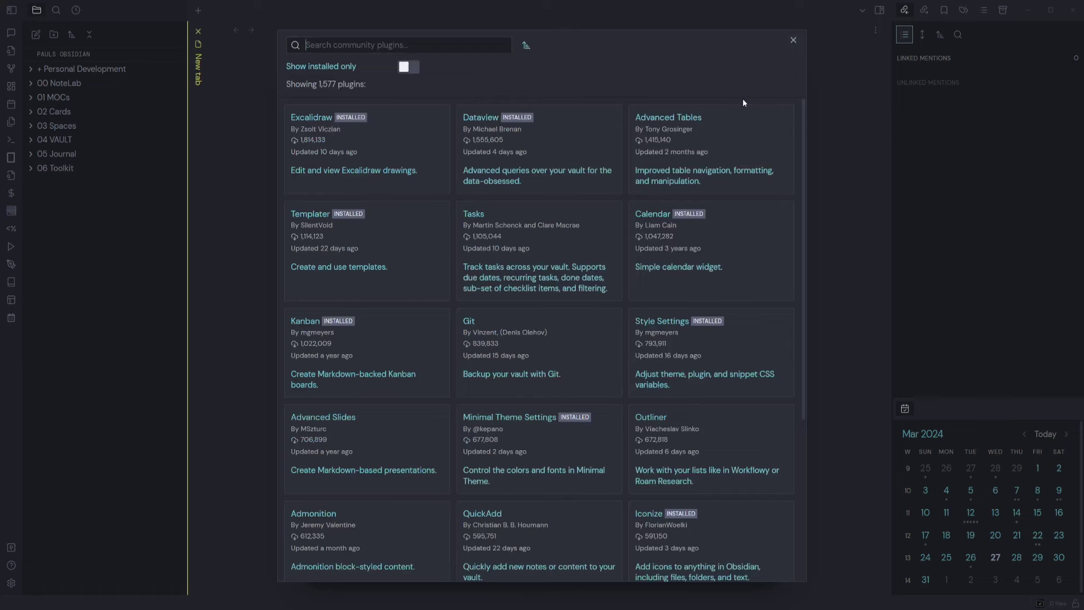
text(auto )
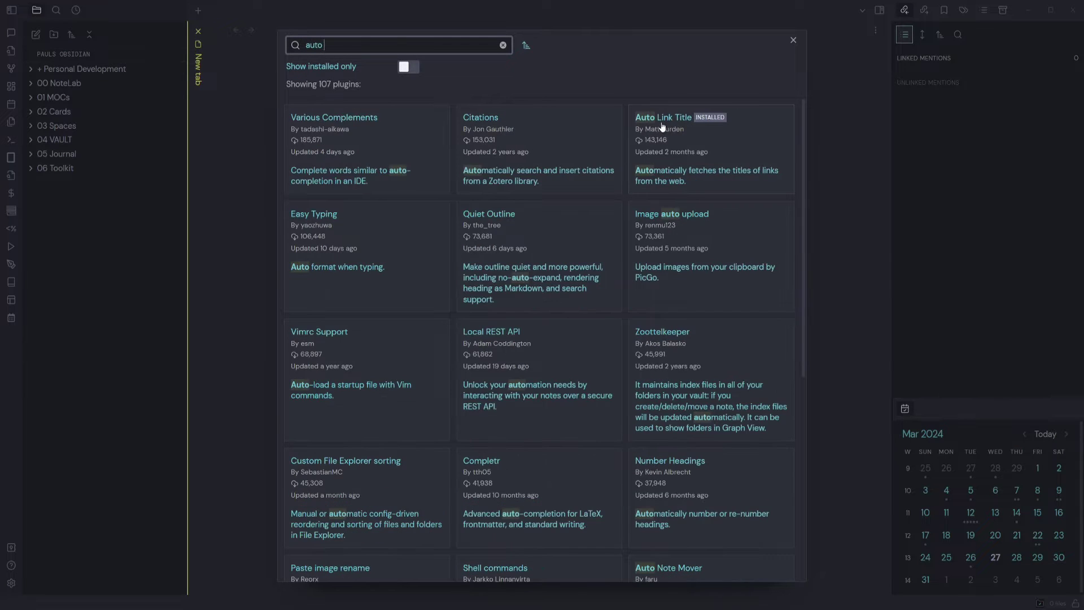
text(link title)
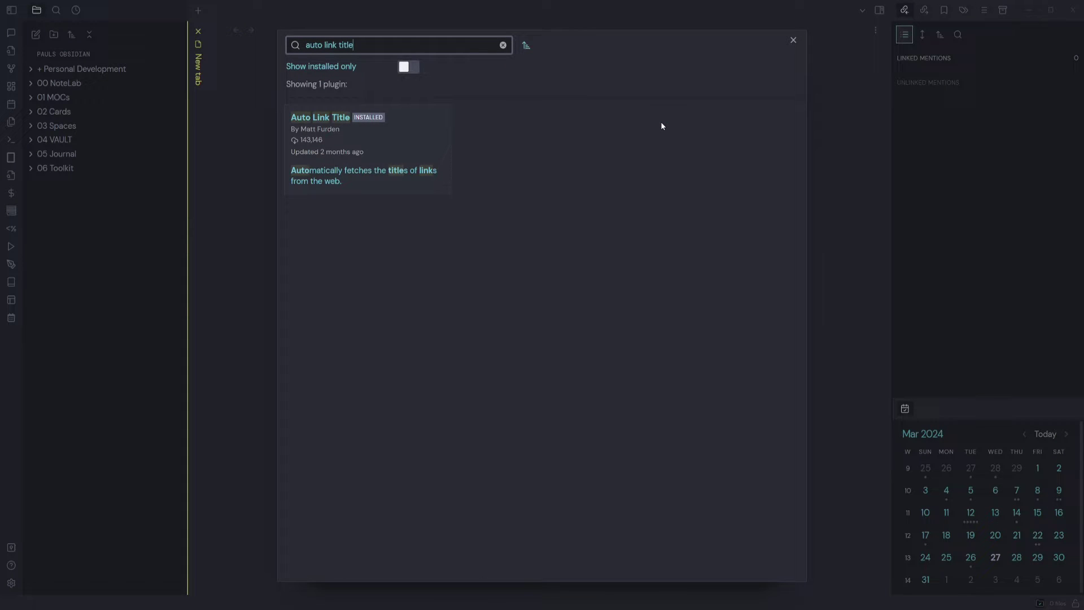
click(362, 142)
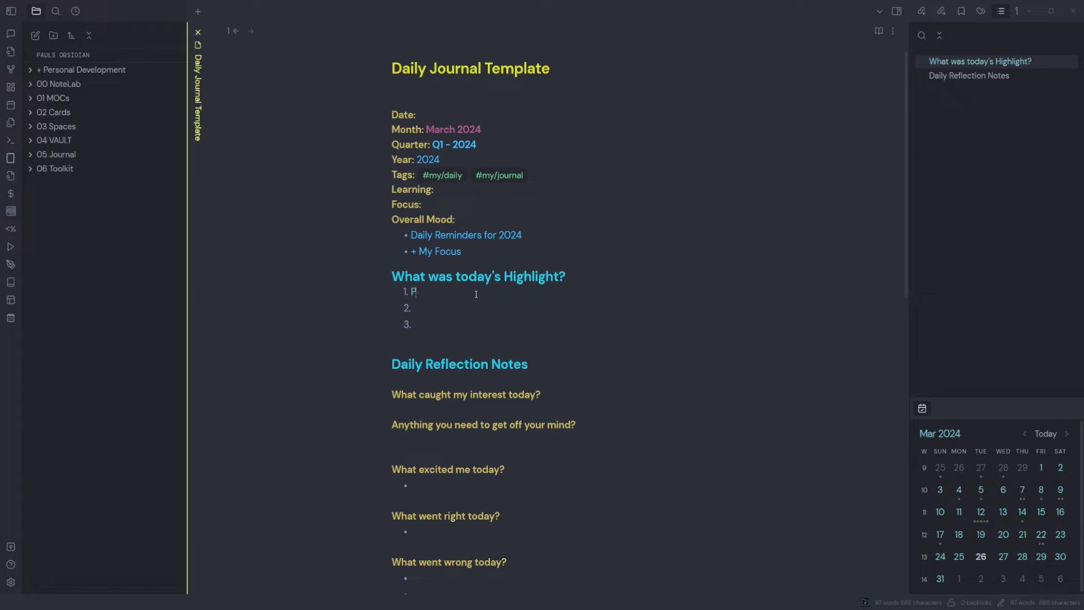
Enter 'Plugins' in the community plugin browser to reach the Calendar plugin's details
text(Plugins)
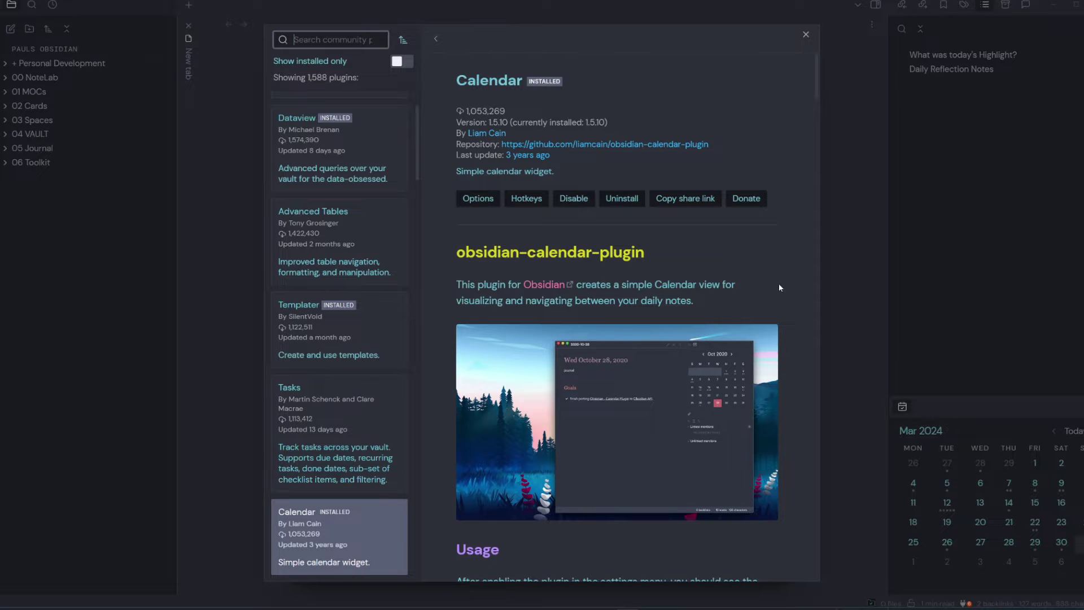
Close settings and open the daily notes for 29, 30 and 31 March 2024 from the Calendar
scroll(779, 288, down, 3)
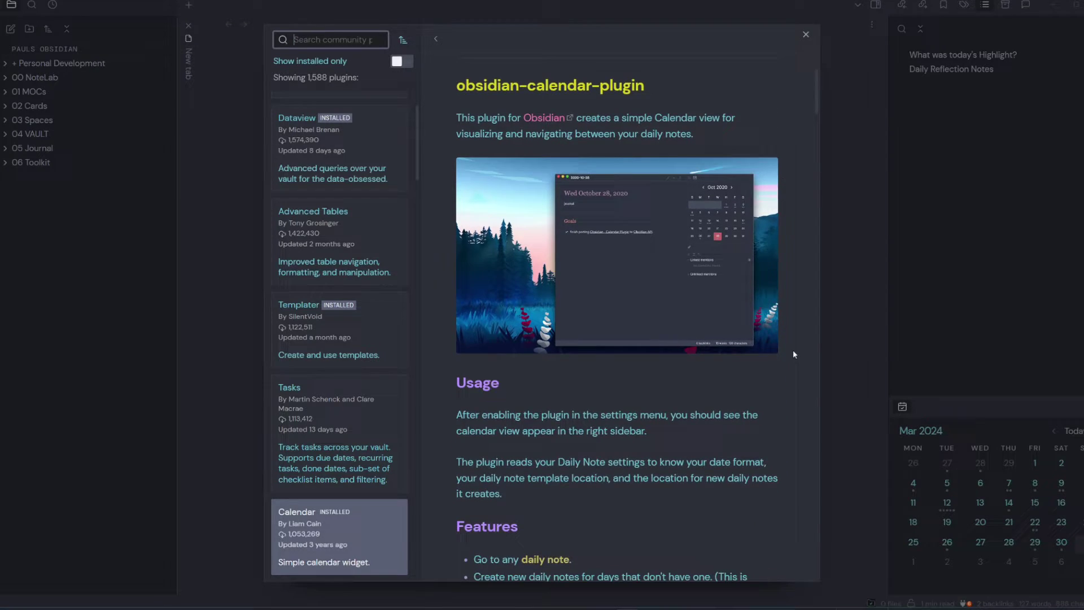
key(Escape)
key(Escape)
click(1032, 547)
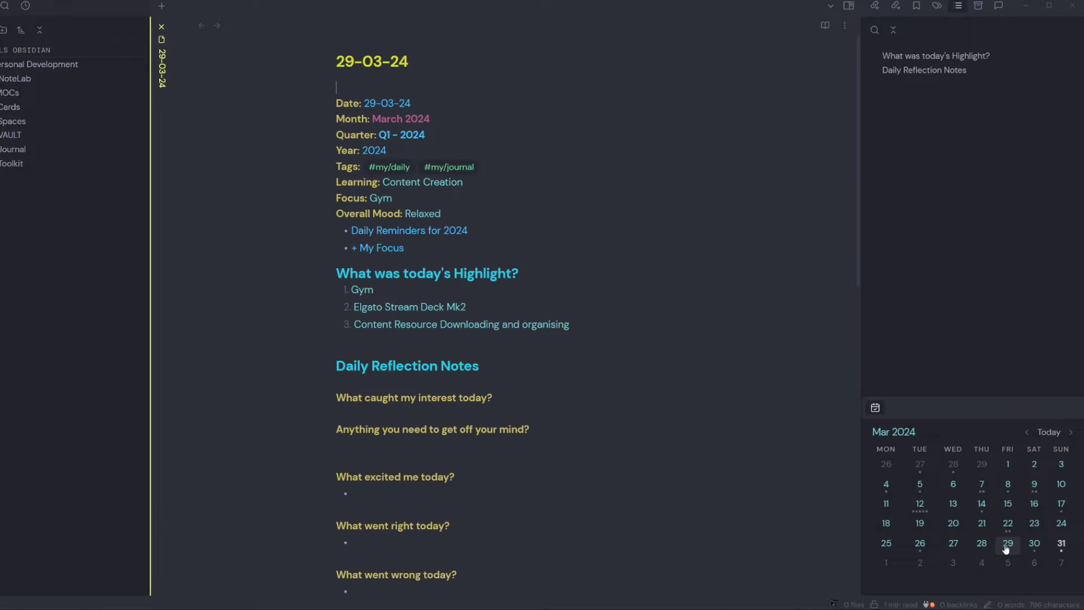
click(1036, 552)
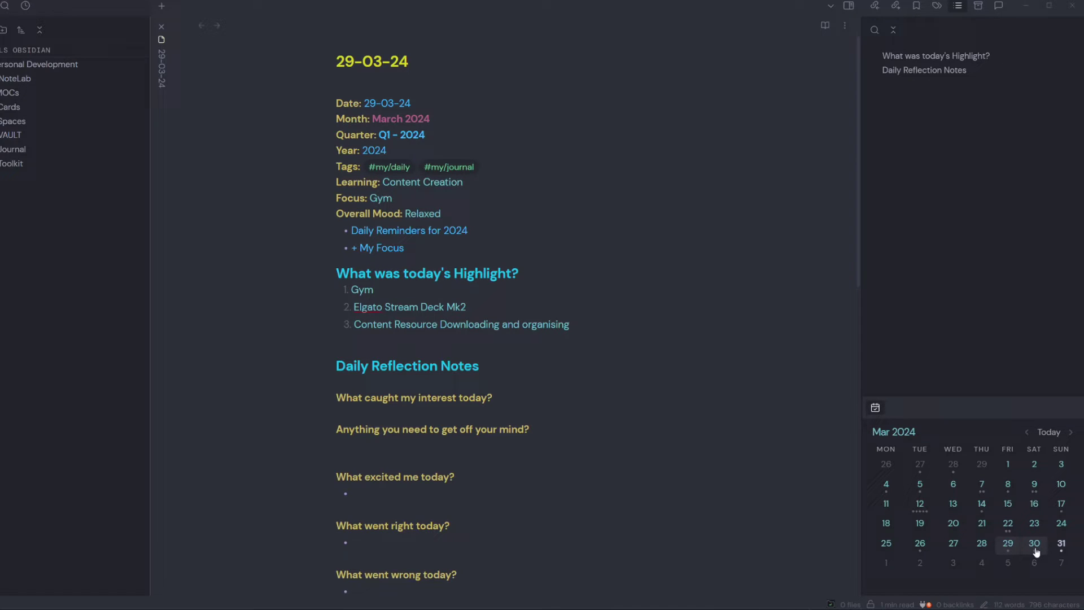
click(1062, 545)
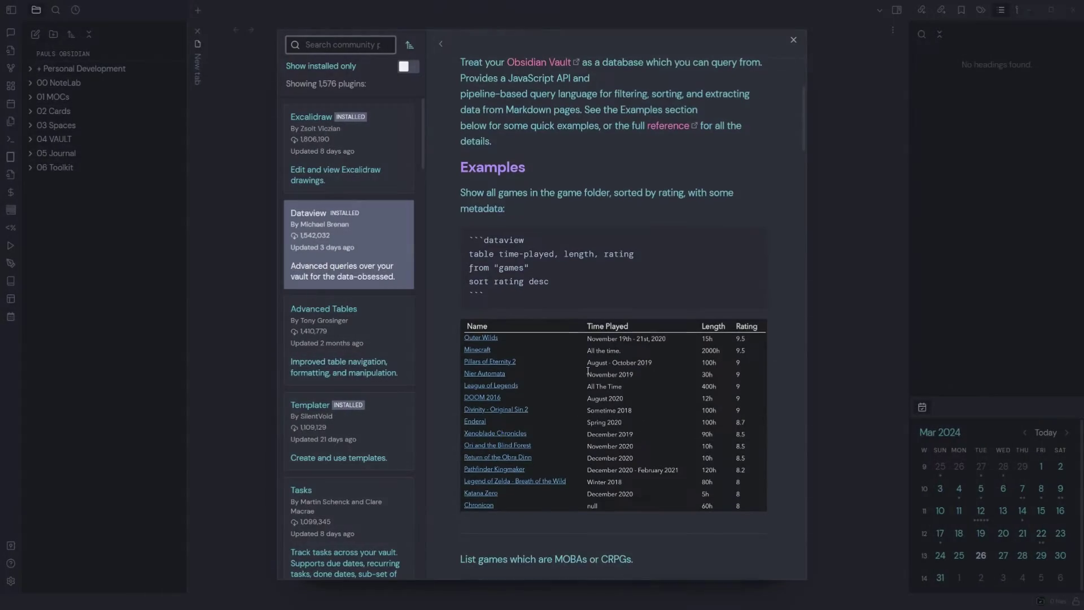
Highlight the example dataview query in the Dataview plugin description, then scroll further down
drag(506, 295, 462, 239)
click(556, 277)
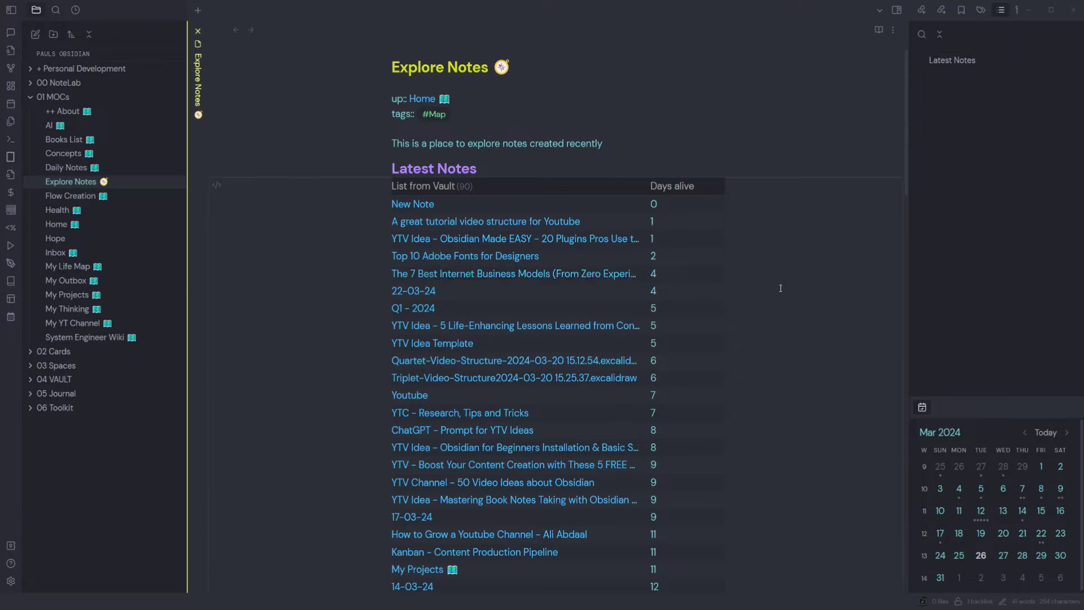
scroll(591, 372, down, 7)
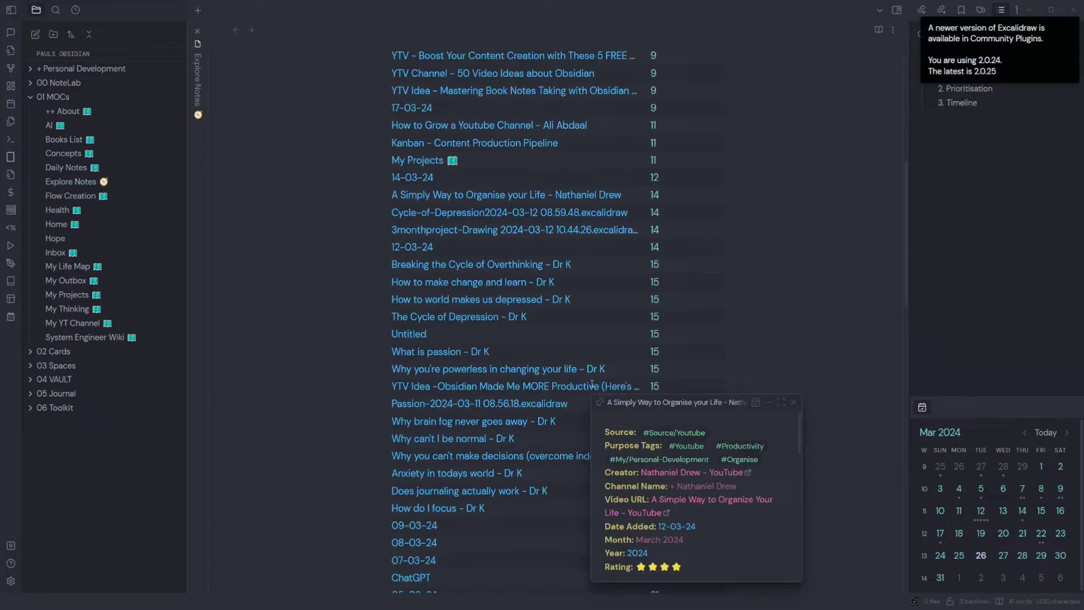
scroll(591, 384, down, 6)
Select all of the Explore Notes note to reveal the dataview query behind the latest-notes table
click(641, 135)
key(ctrl+a)
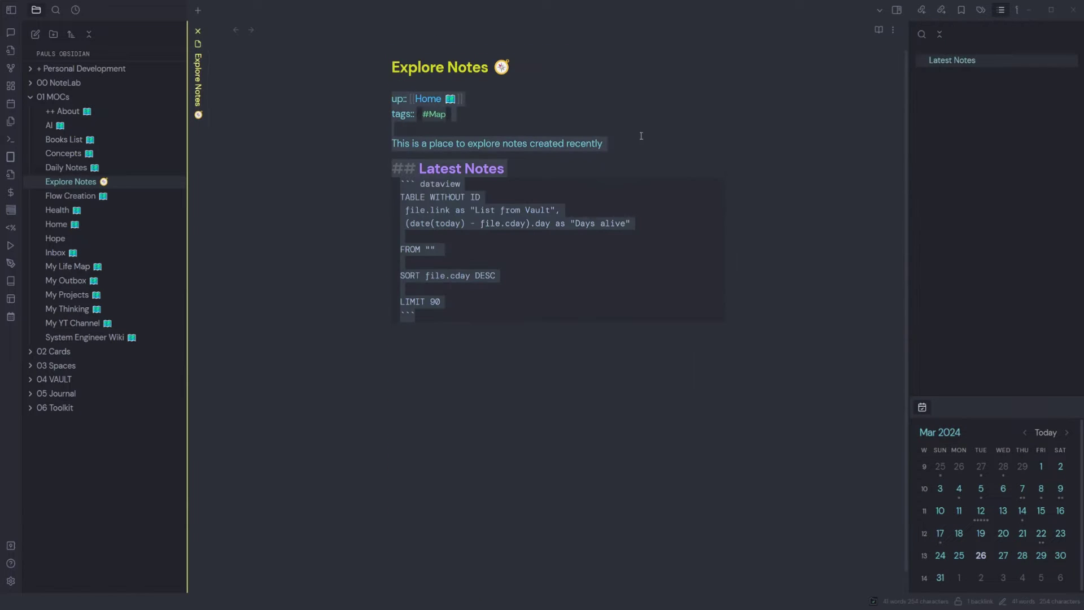
click(491, 223)
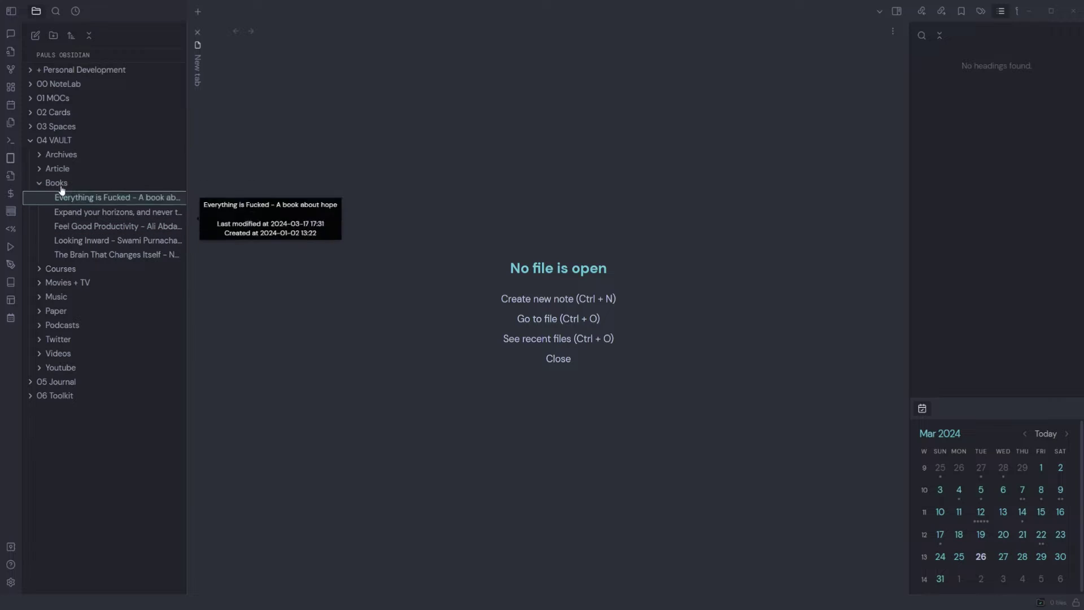
Create a new database from the Books folder and add a File Tags column
right_click(61, 187)
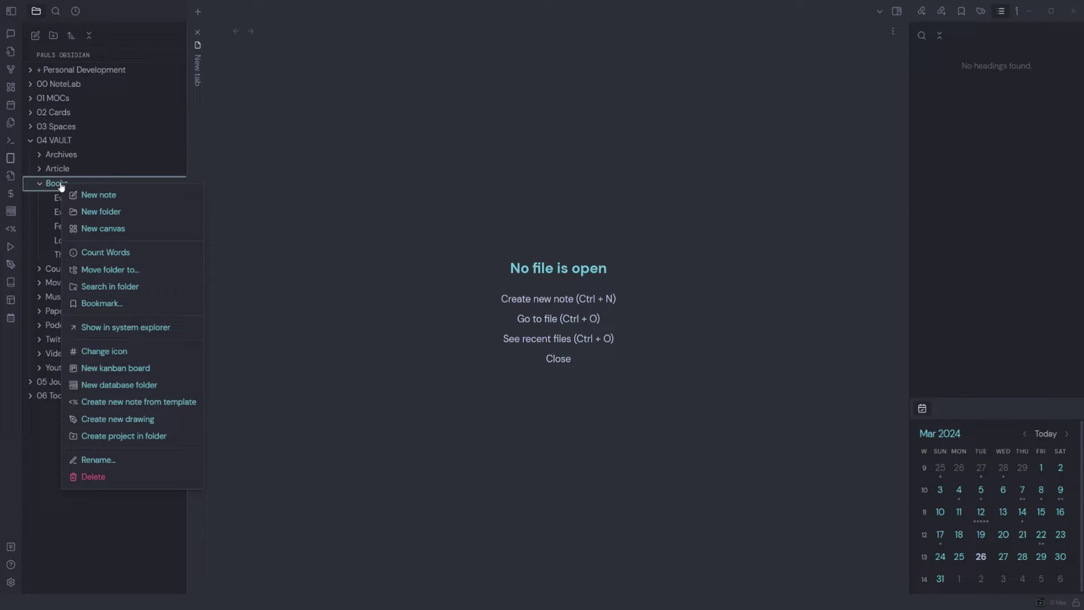
click(119, 384)
click(546, 52)
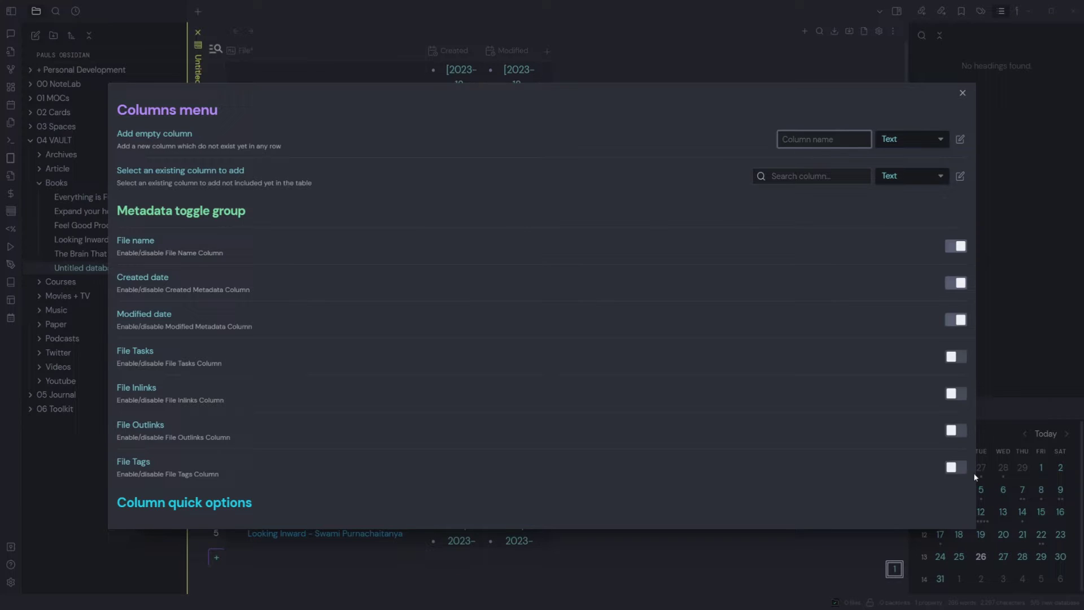
click(956, 467)
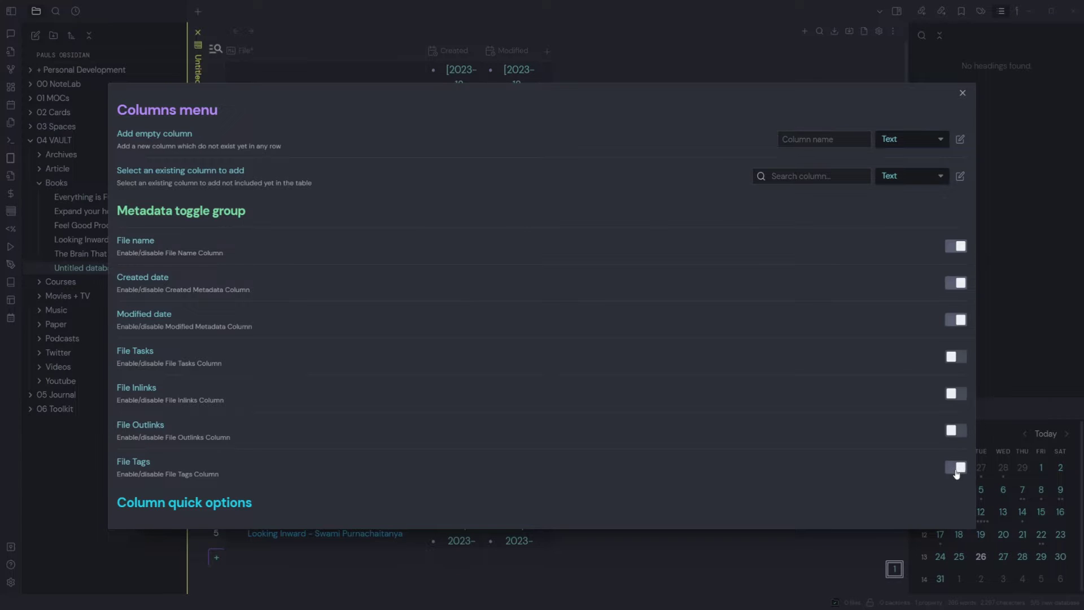
click(963, 92)
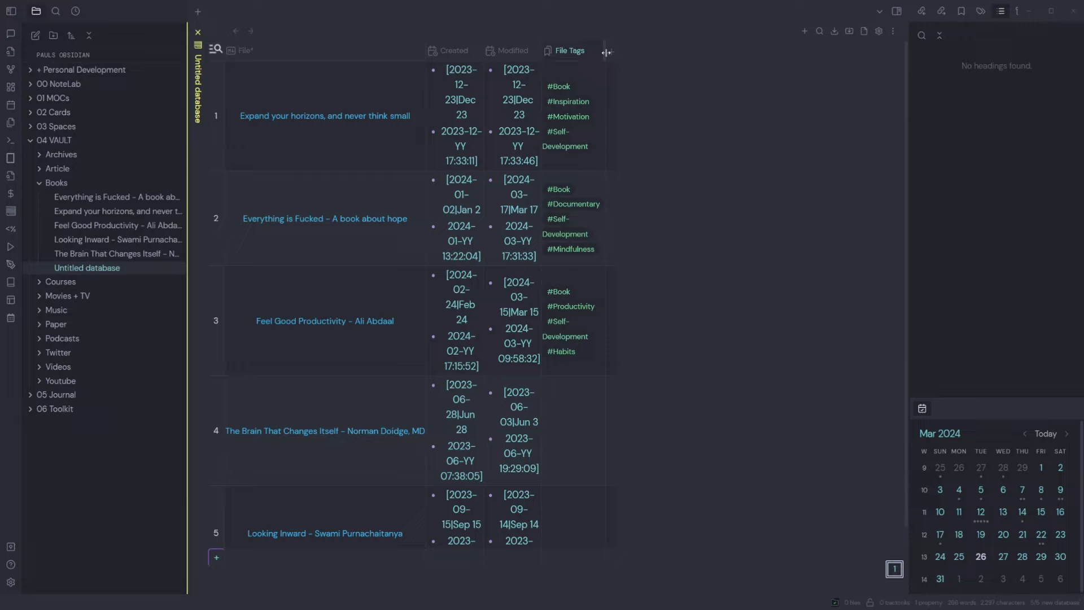
Reopen and close the column settings, then bring up the tag choices for this page's Tags
click(607, 53)
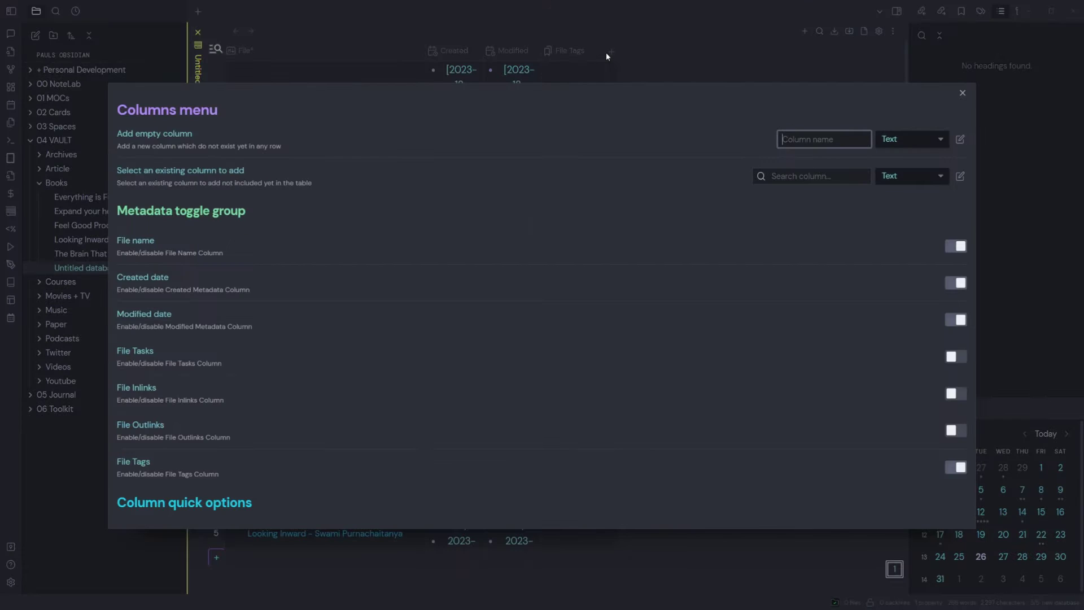
click(962, 93)
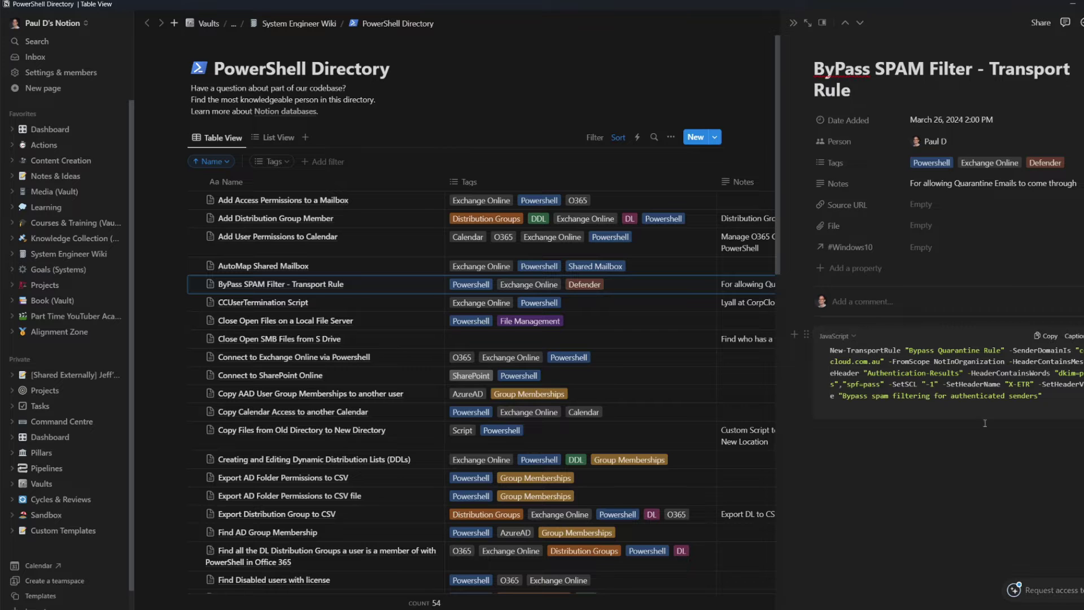
click(1060, 165)
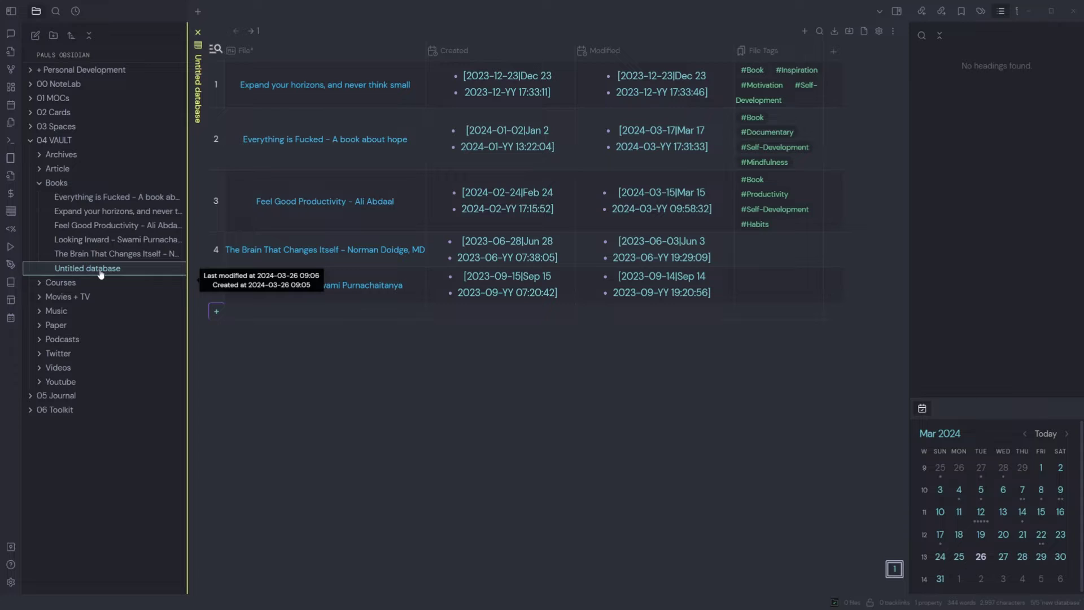
Rename the Untitled database to 'Books Database', then begin deleting the Books Database file
right_click(100, 273)
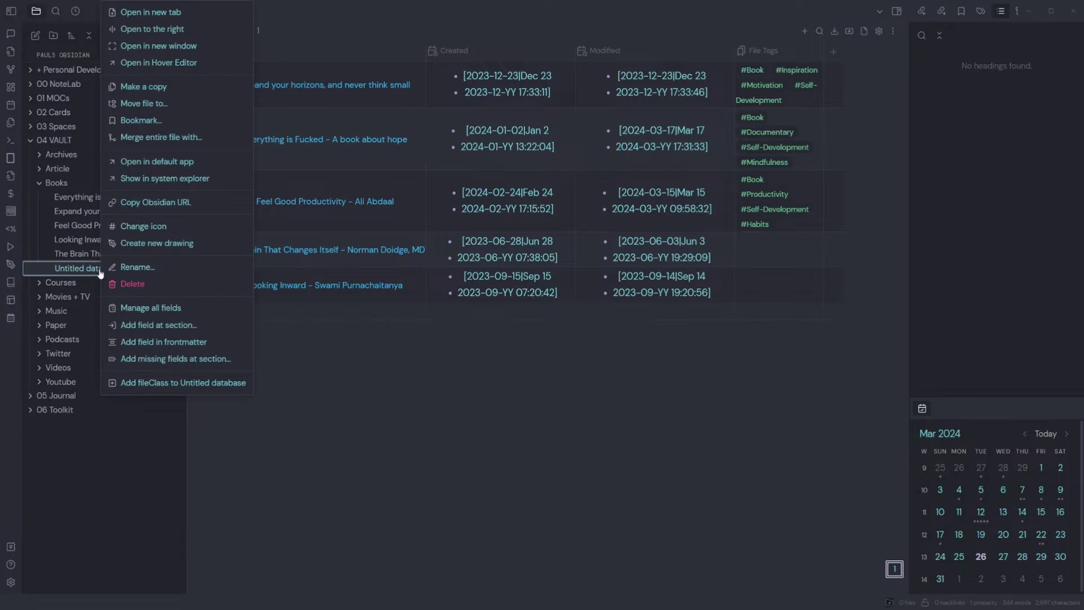
click(129, 263)
text(Books)
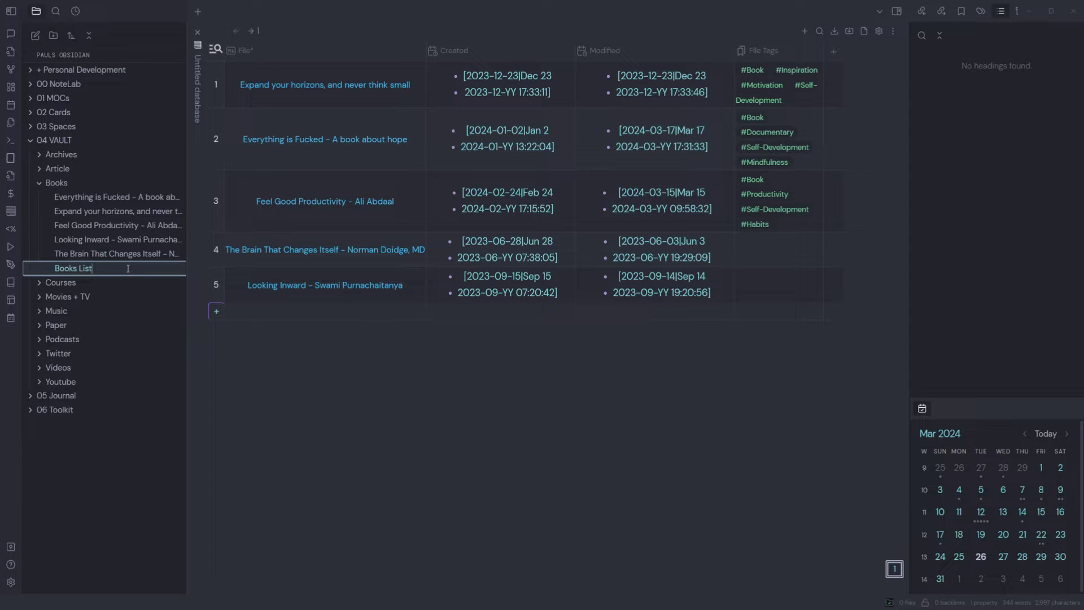
text( Database)
key(Return)
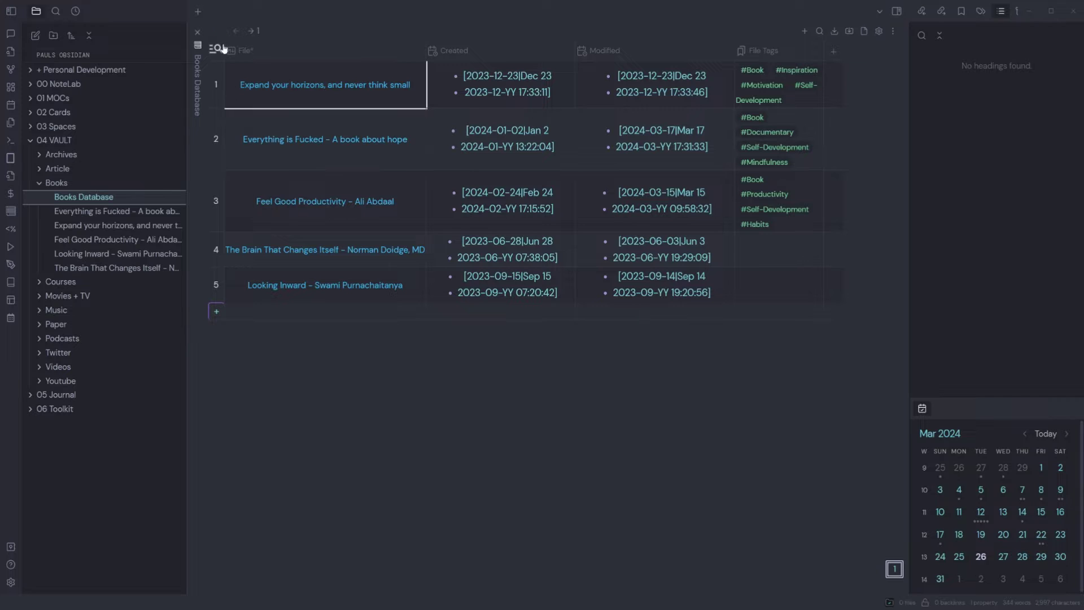
right_click(97, 202)
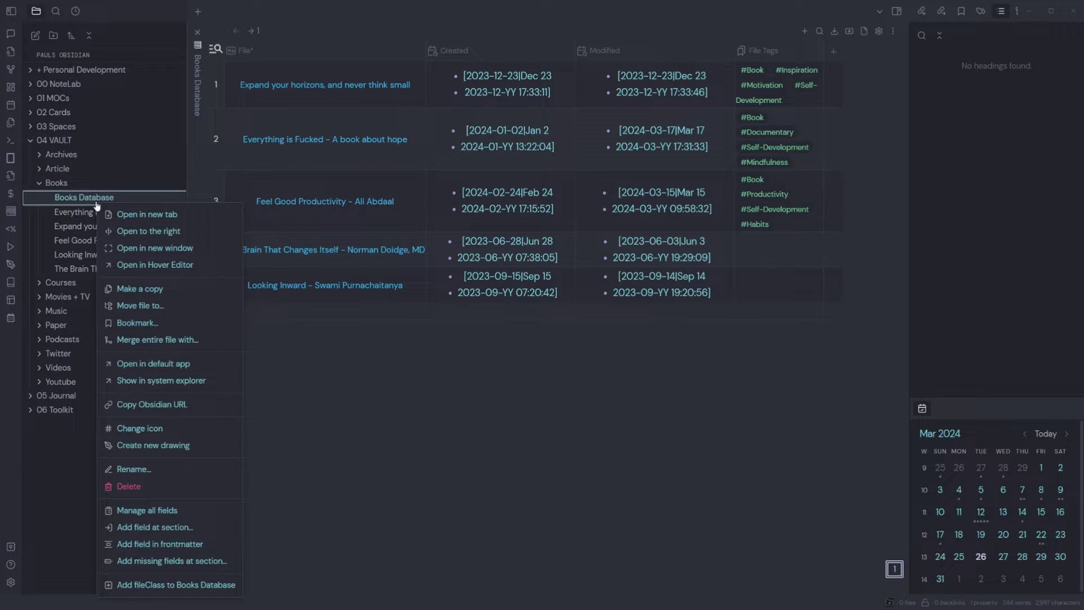
click(154, 489)
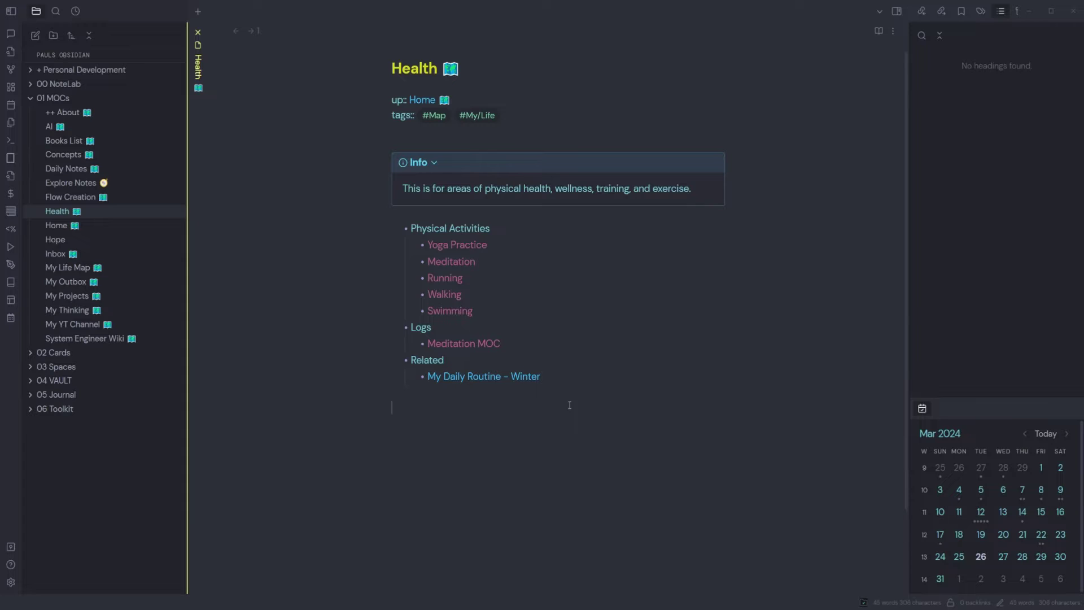
Insert a map emoji from the emoji picker on the Health note's last line, then cut it
key(alt+colon)
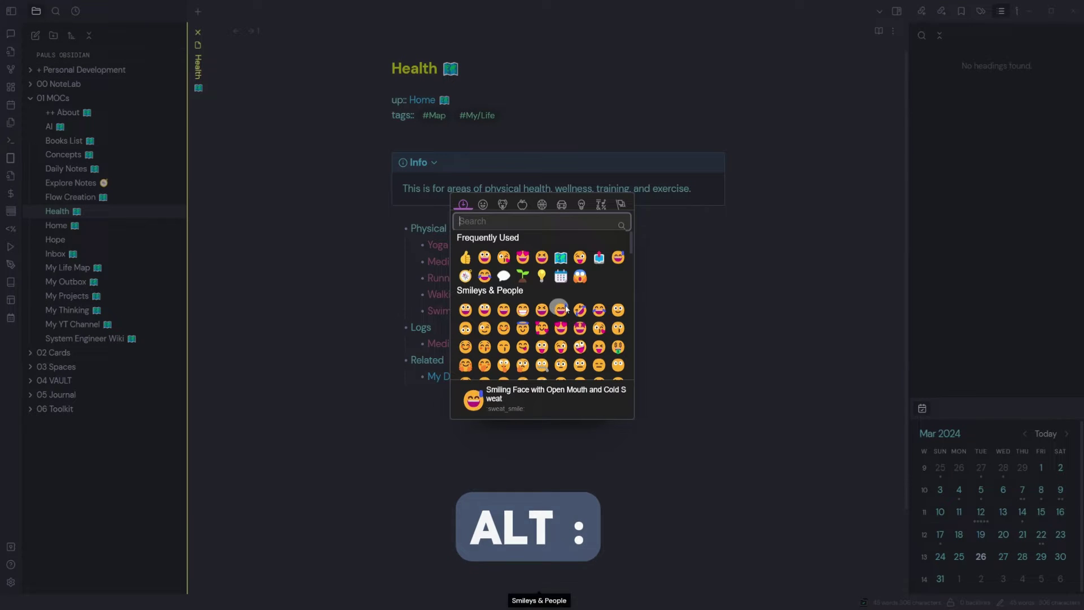
click(561, 258)
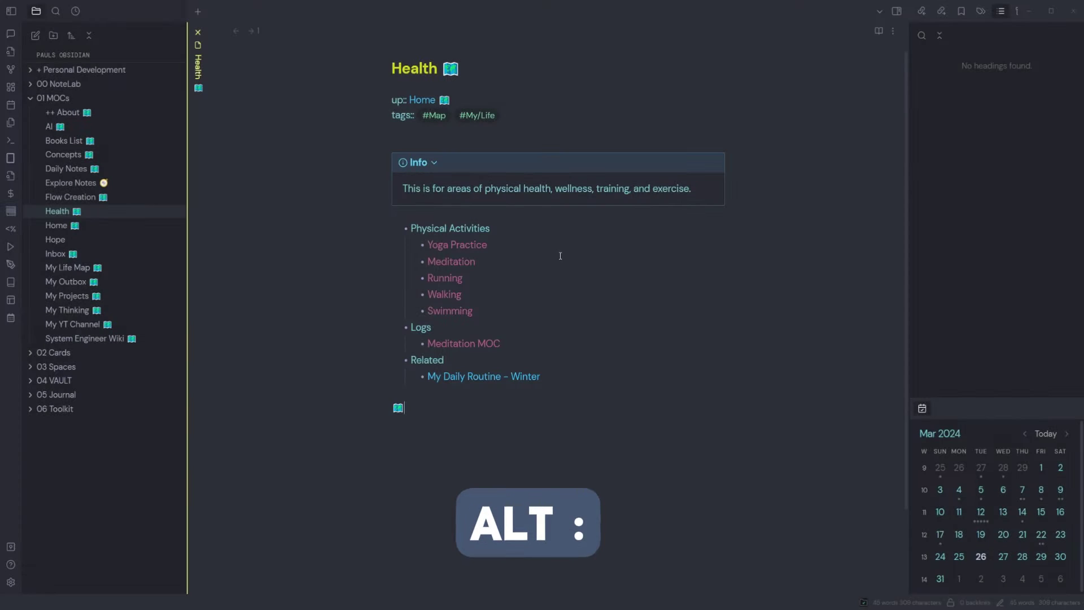
key(shift+Home)
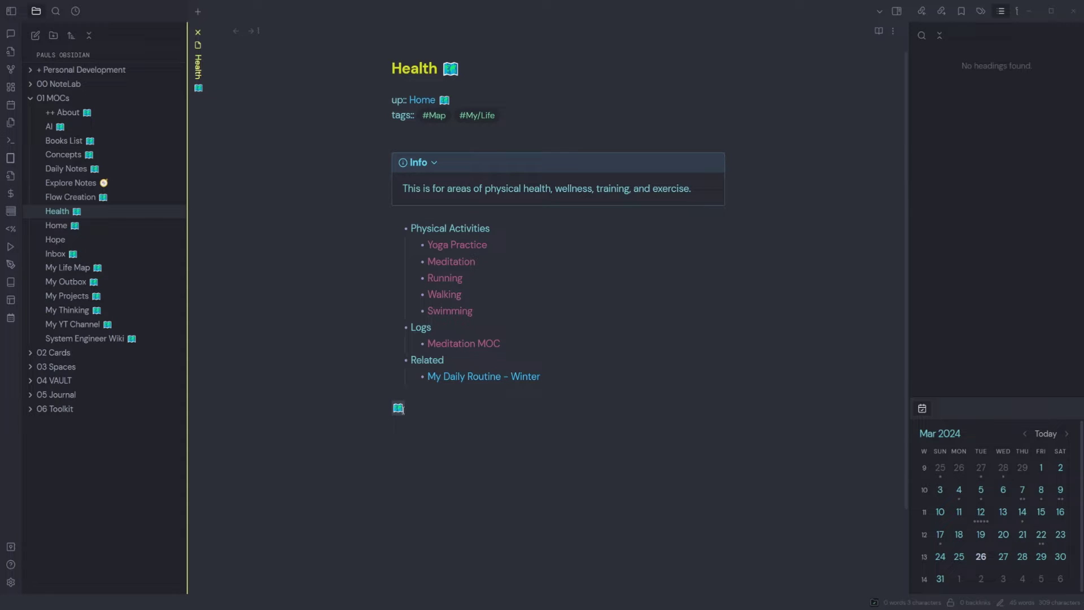
key(ctrl+x)
Paste the map emoji after the Health title, delete the extra one, and reopen the emoji picker
click(480, 69)
key(ctrl+v)
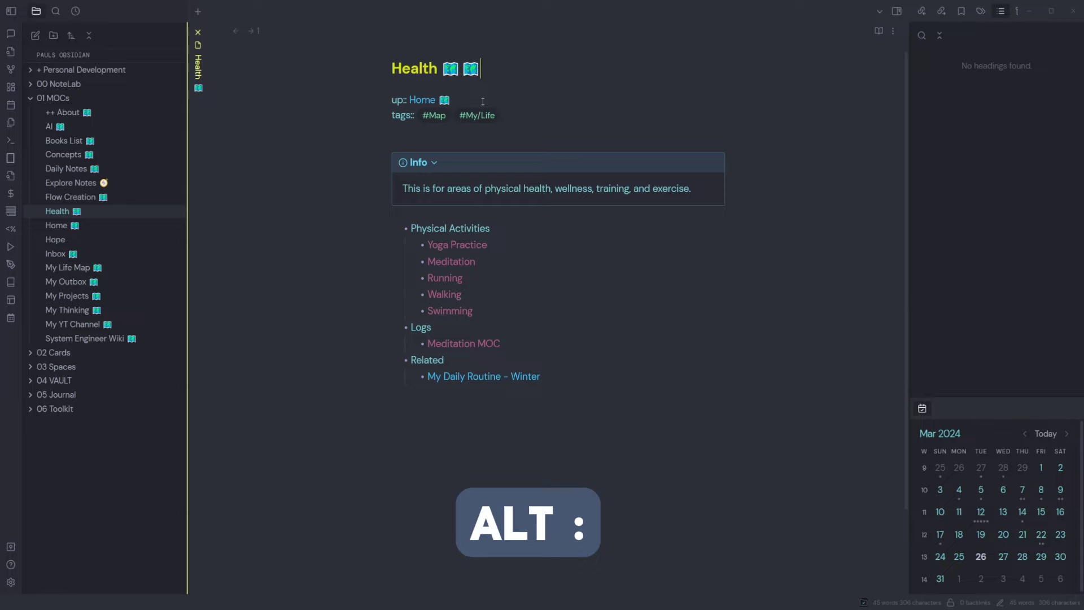
key(BackSpace)
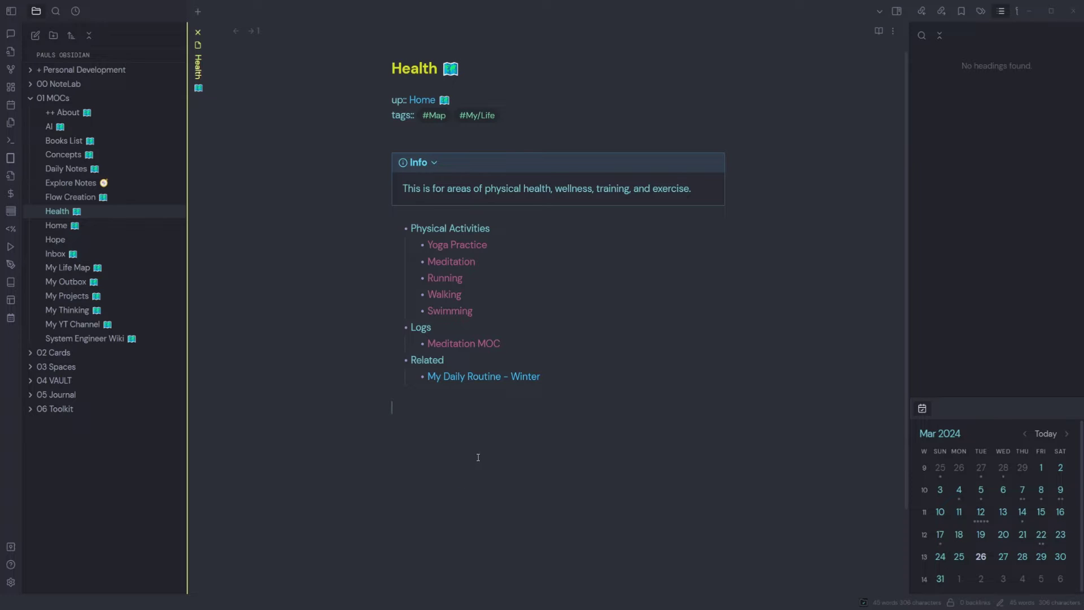
key(alt+colon)
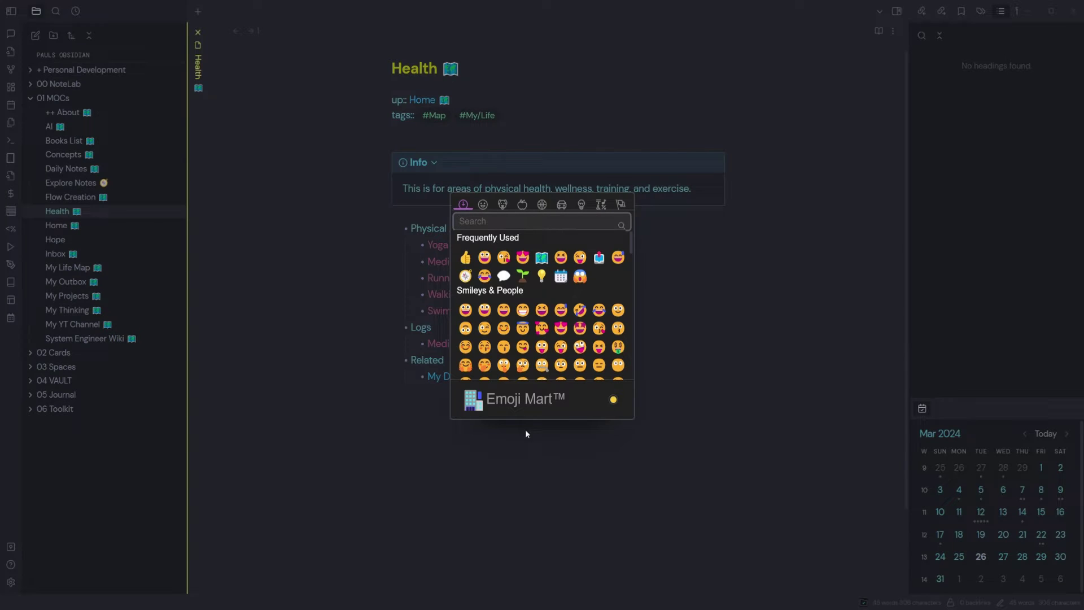
Select the Books, Tweets and Podcasts items and their emojis in the Tag Taxonomy list
scroll(556, 307, down, 1)
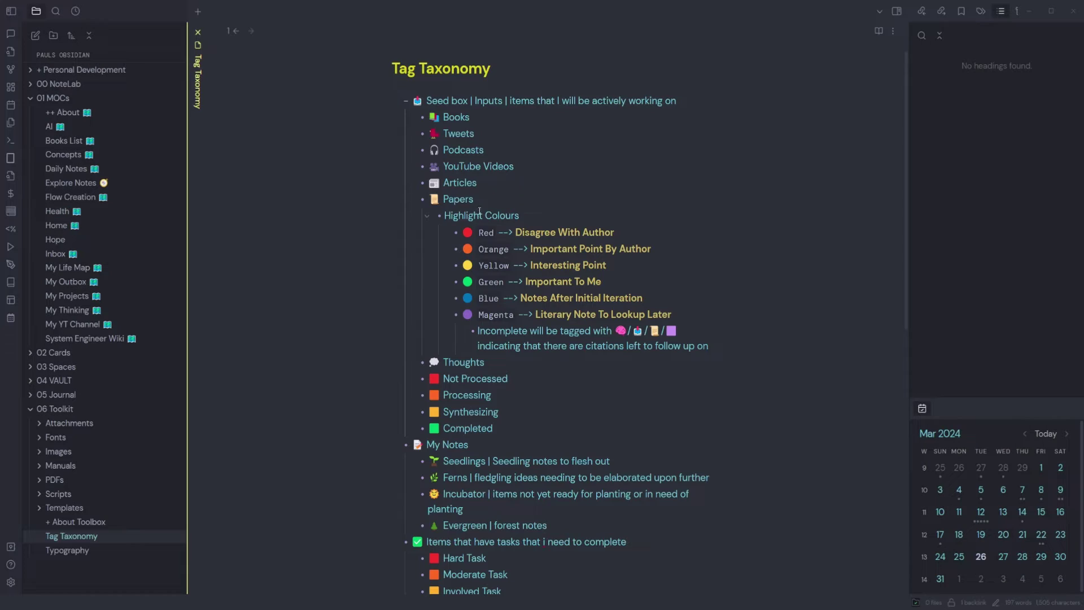
double_click(434, 117)
double_click(455, 116)
double_click(447, 136)
drag(500, 154, 434, 151)
click(544, 186)
drag(441, 149, 430, 150)
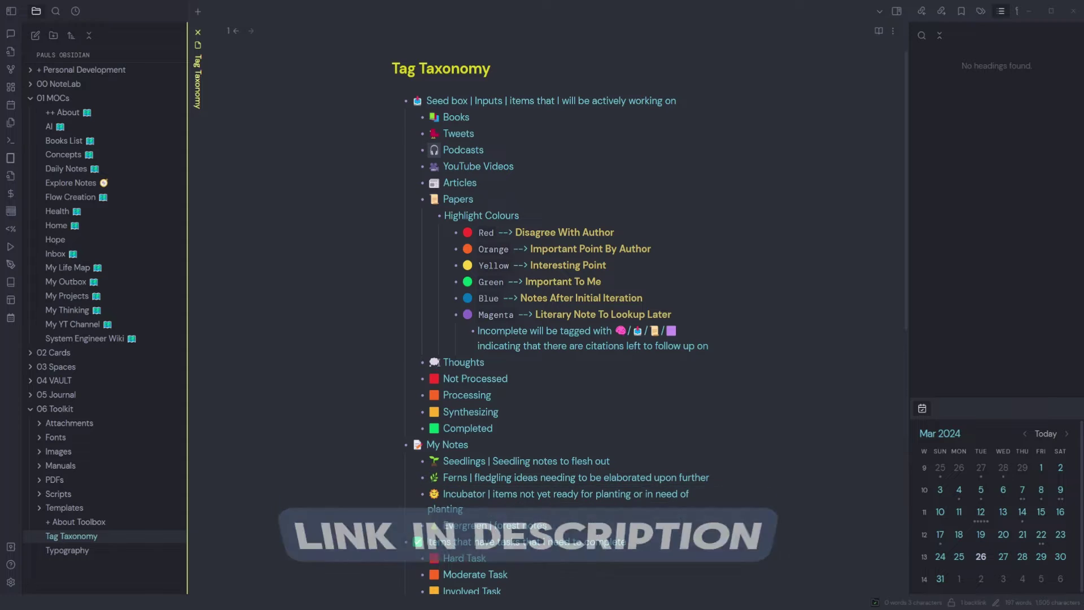
Add an 'Ideas' bullet below Thoughts with a light-bulb emoji found by searching 'bulb'
click(560, 359)
key(Return)
text(Ideas)
key(Home)
key(super+period)
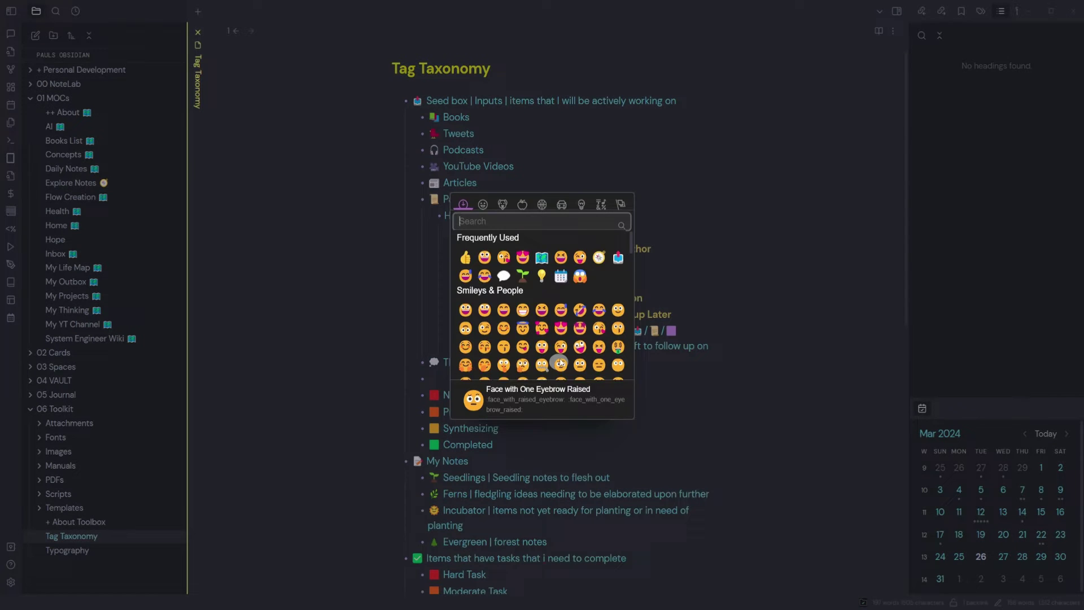
text(bulb)
key(Return)
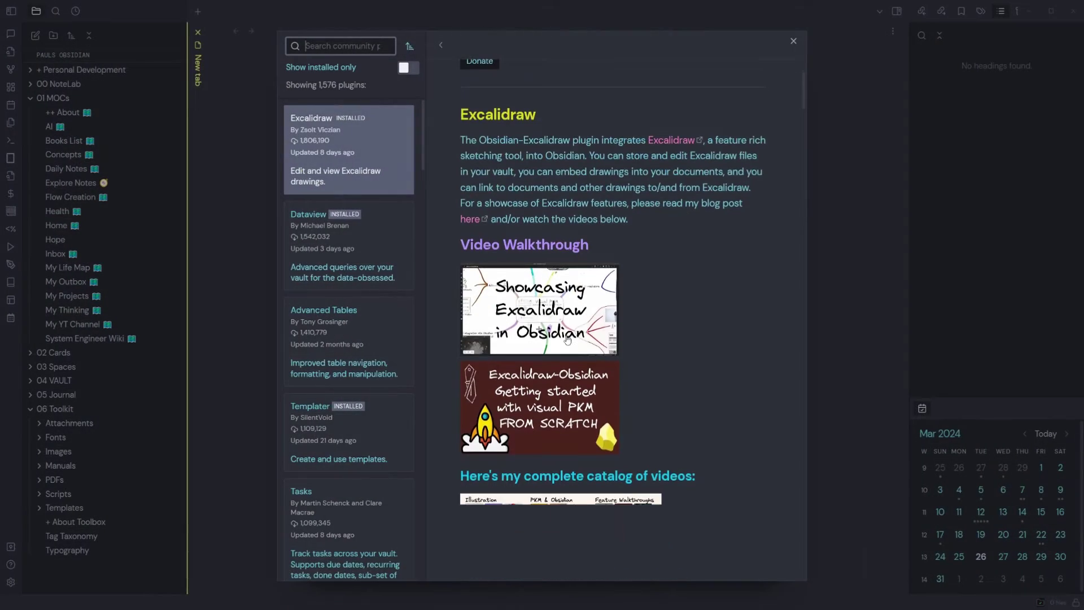
Close the plugin browser and open the NICE Goals Excalidraw drawing through the 'excal' file search
scroll(568, 338, down, 3)
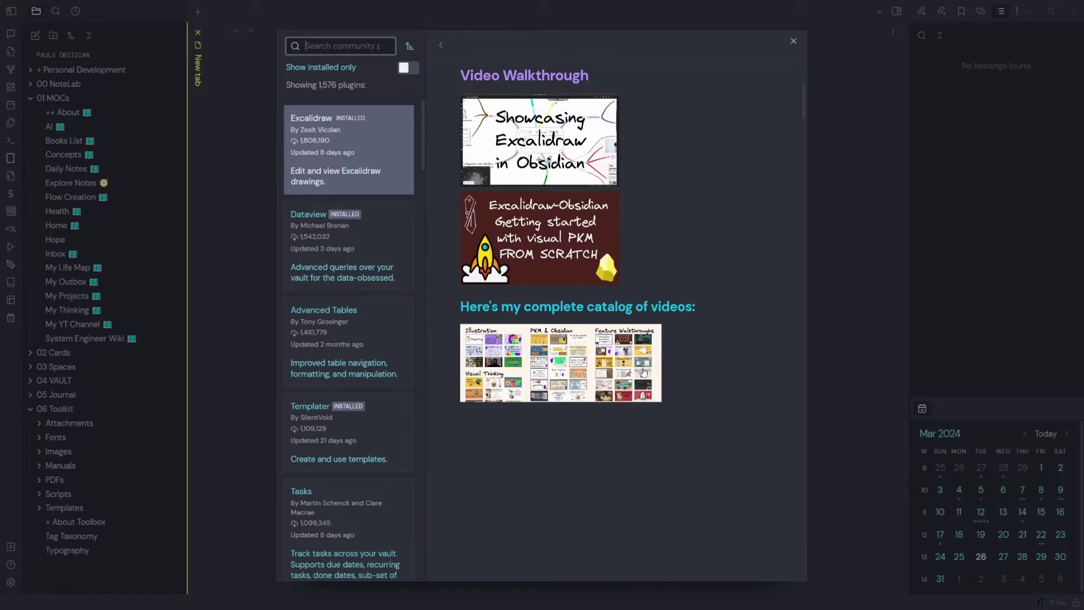
scroll(644, 372, down, 2)
scroll(623, 238, down, 1)
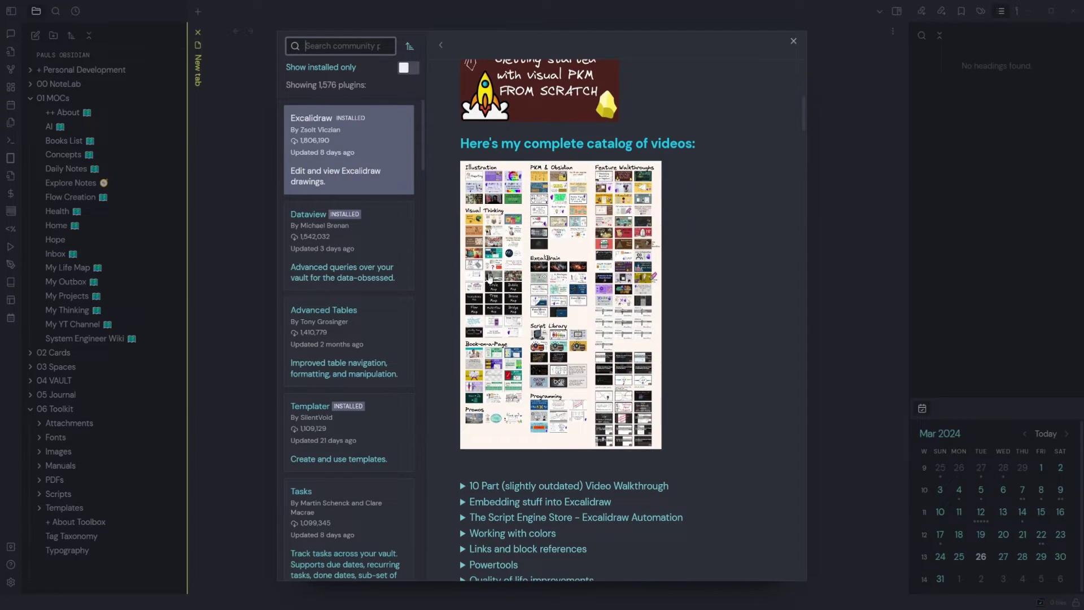
key(Escape)
key(ctrl+o)
text(excal)
key(Return)
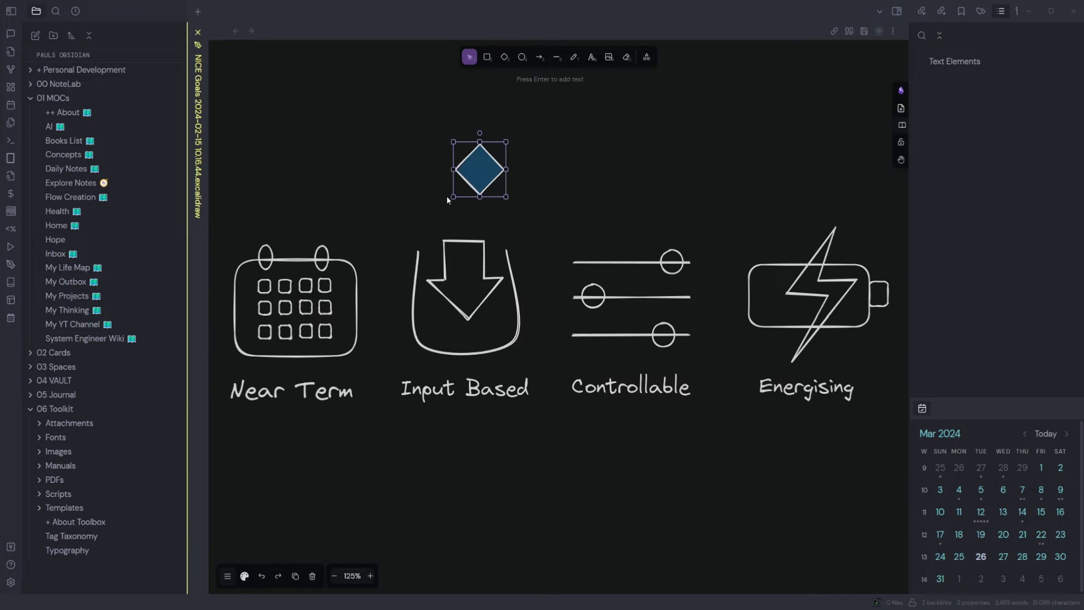
Delete the blue square, undo the Near Term label enlargement, and zoom the canvas out
key(Delete)
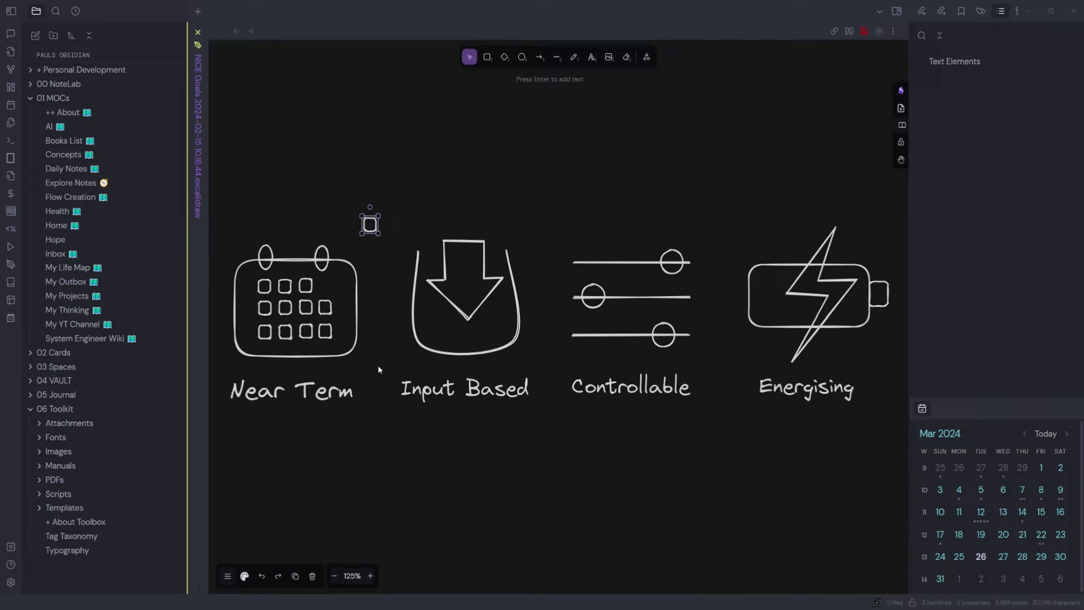
click(316, 391)
drag(357, 403, 456, 477)
key(ctrl+z)
click(316, 389)
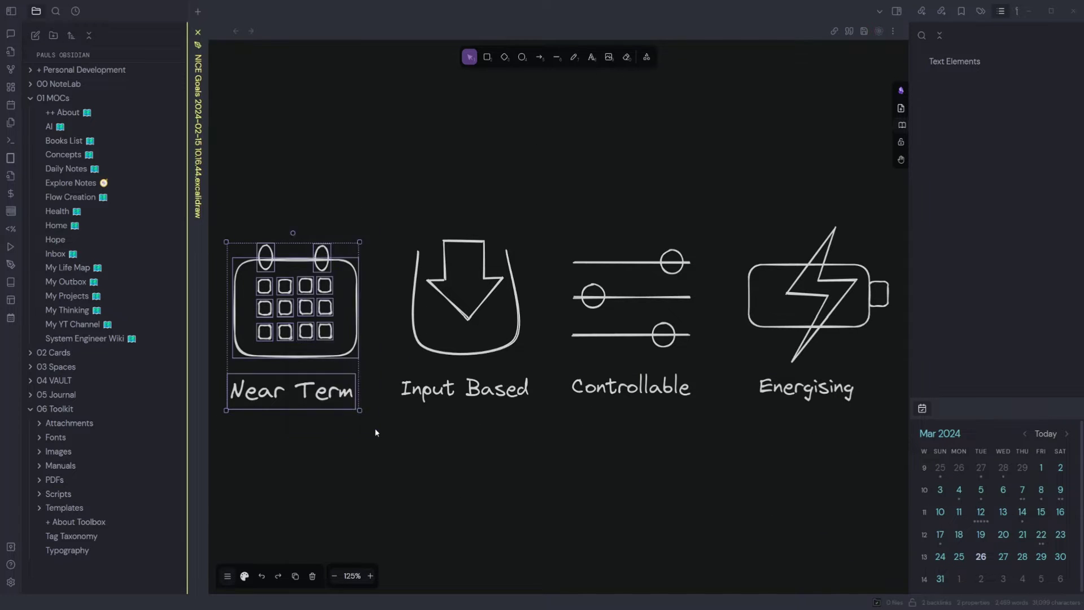
right_click(332, 414)
click(530, 428)
click(334, 575)
click(334, 575)
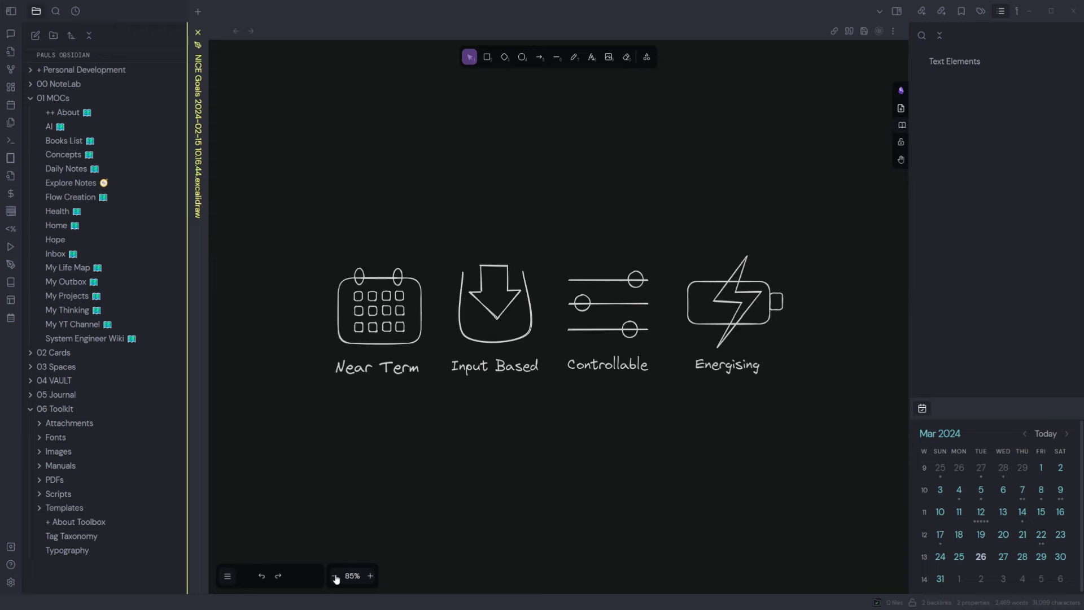
click(334, 576)
Embed the NICE Goals drawing using the 'Excalidraw: Embed a drawing' command
key(ctrl+p)
text(exca)
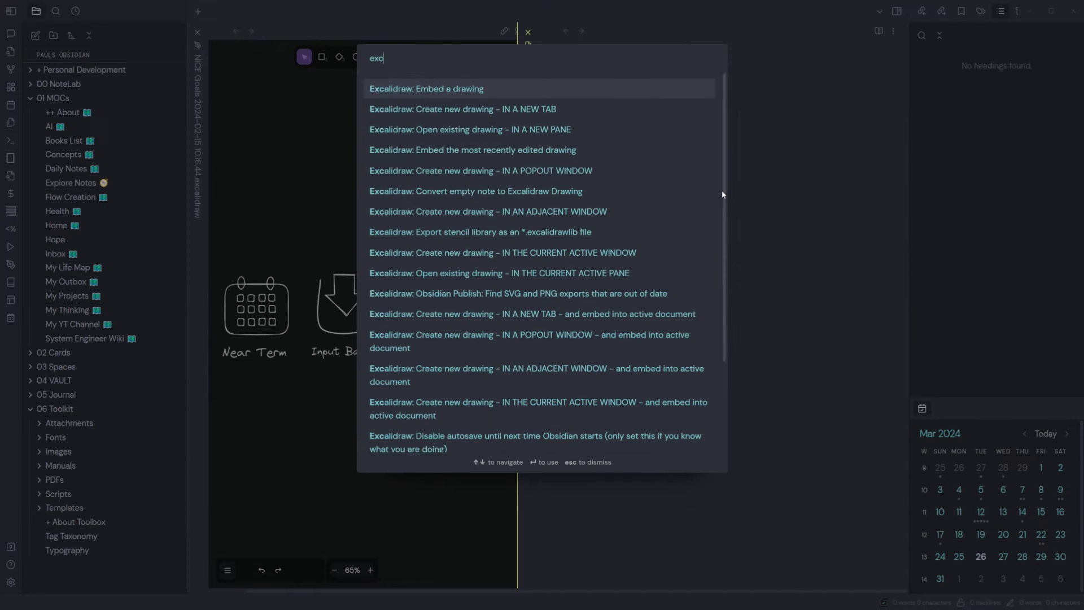
key(Return)
click(620, 131)
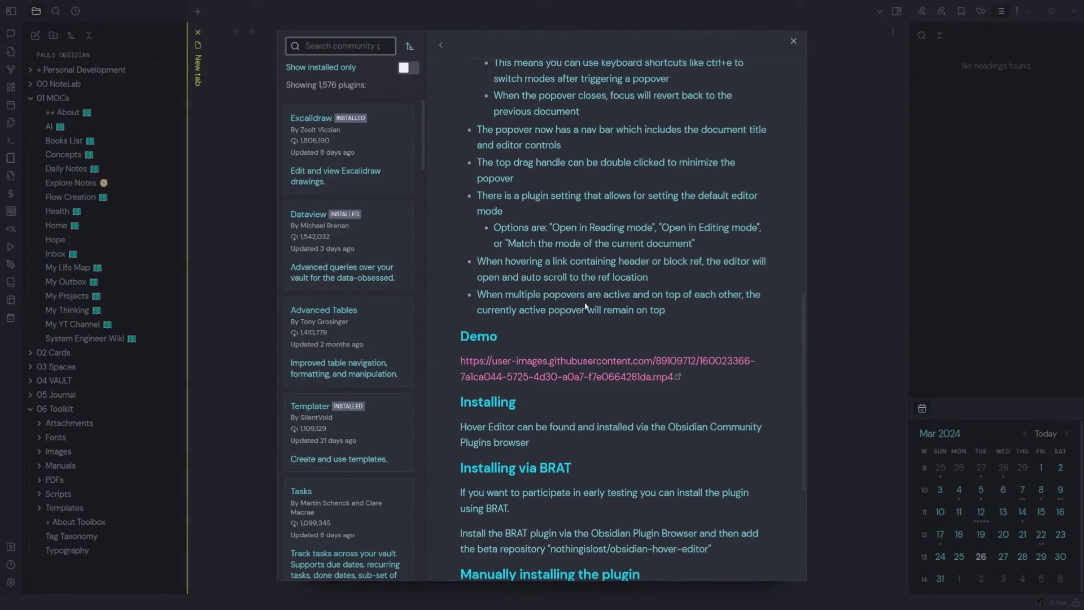
scroll(585, 305, down, 4)
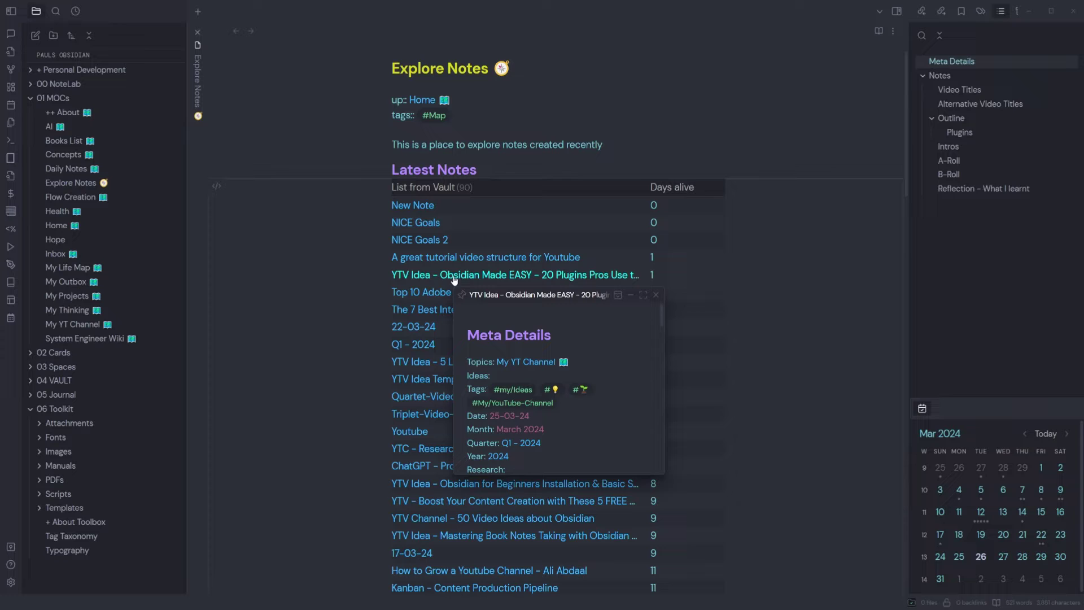
Float the Top 10 Adobe Fonts for Designers preview, move it up and right, and enlarge it
mouse_move(459, 298)
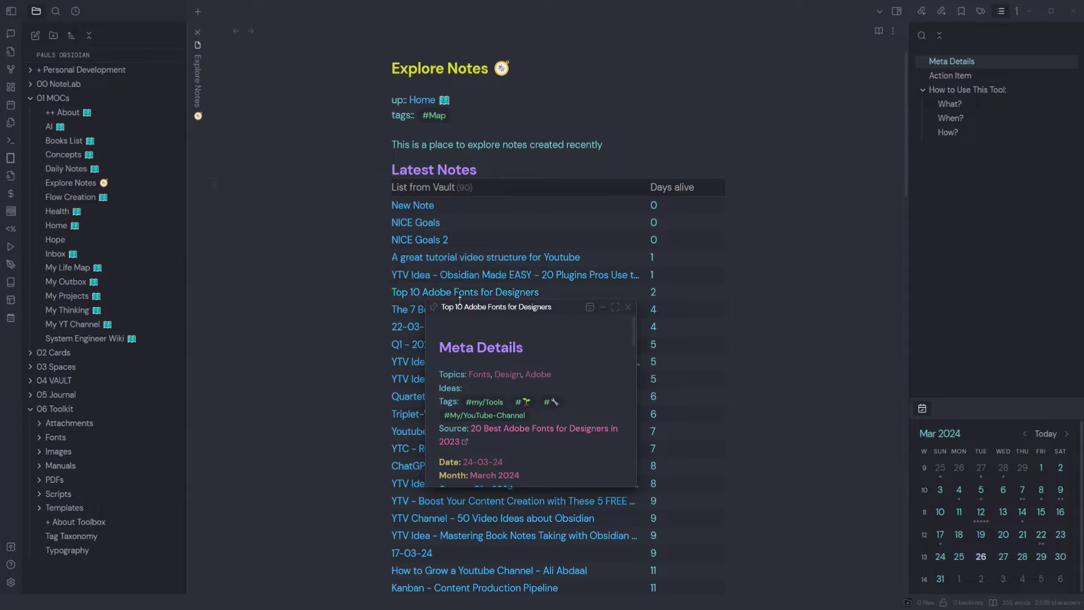
drag(463, 307, 528, 108)
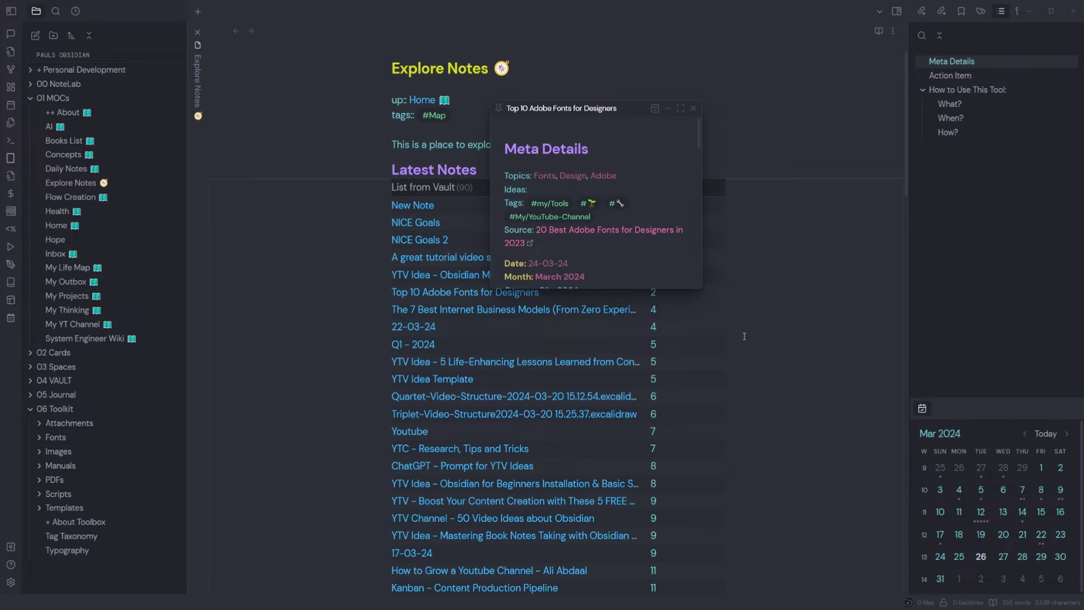
drag(698, 290, 853, 554)
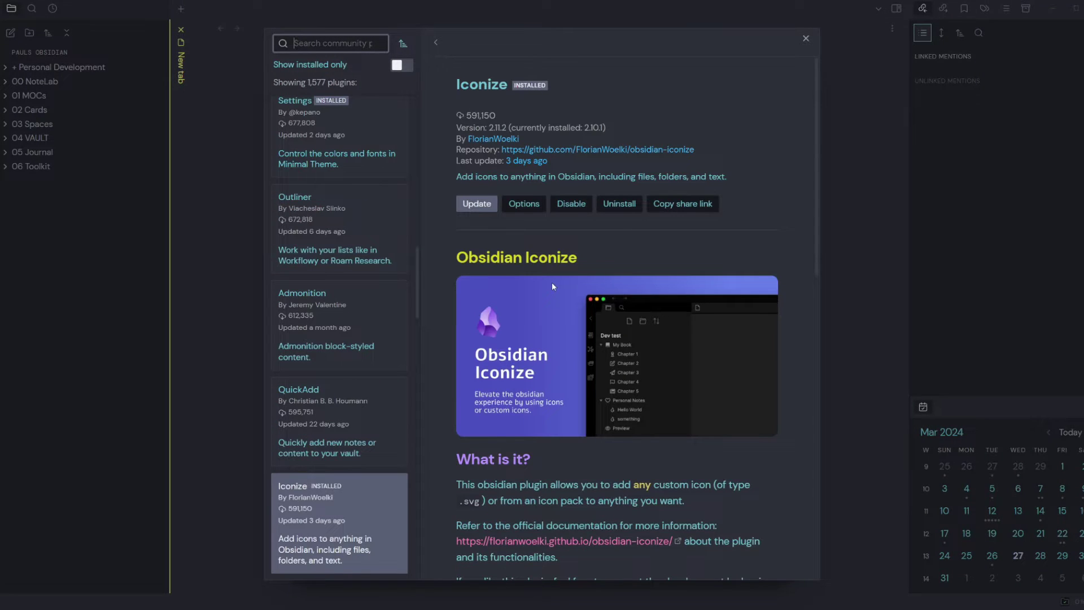
Give the 01 MOCs folder the Map icon, found by searching 'map'
scroll(556, 289, down, 4)
scroll(562, 302, down, 6)
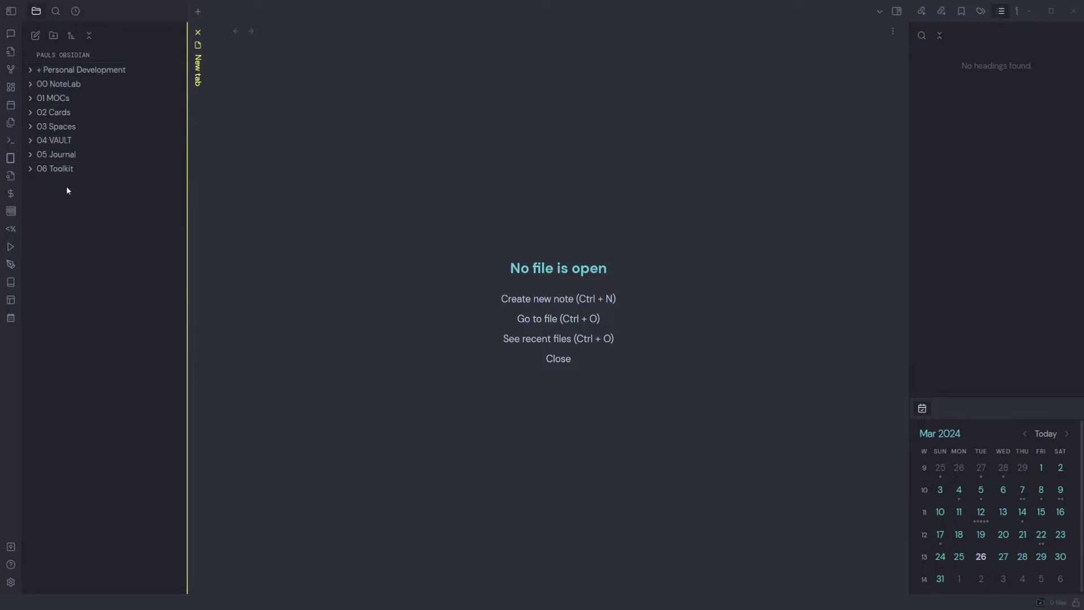
right_click(63, 102)
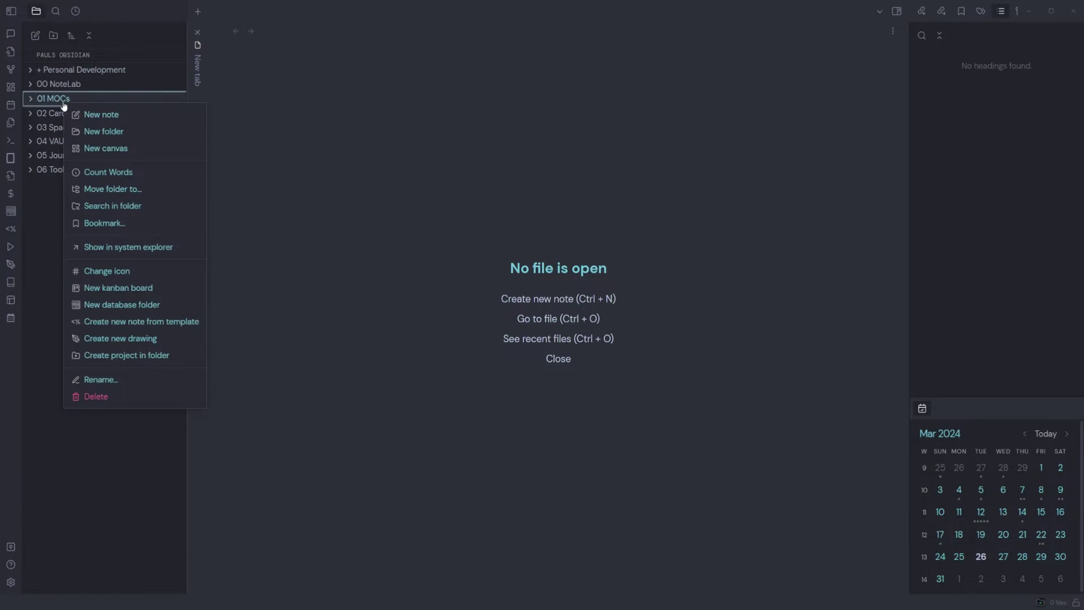
click(117, 272)
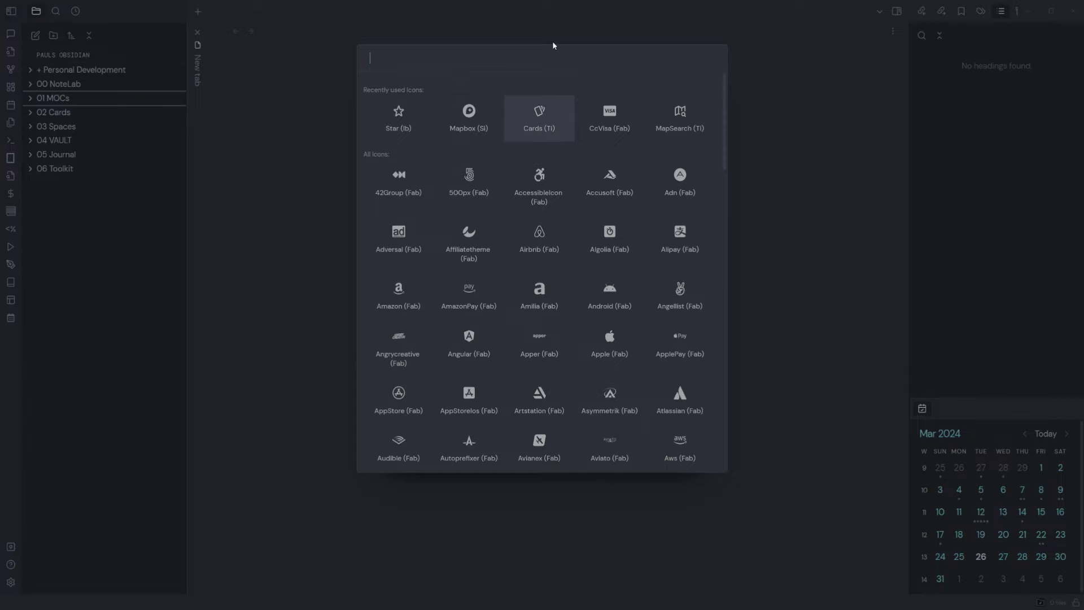
text(map)
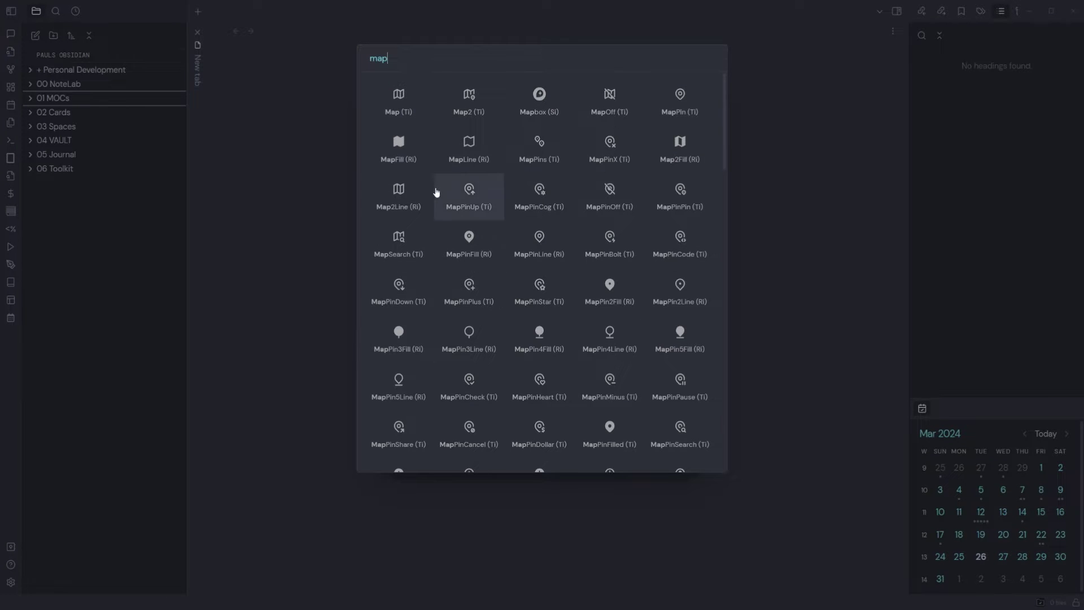
click(400, 116)
Set the 01 MOCs icon colour to a bright saturated green and save it
right_click(48, 98)
click(127, 277)
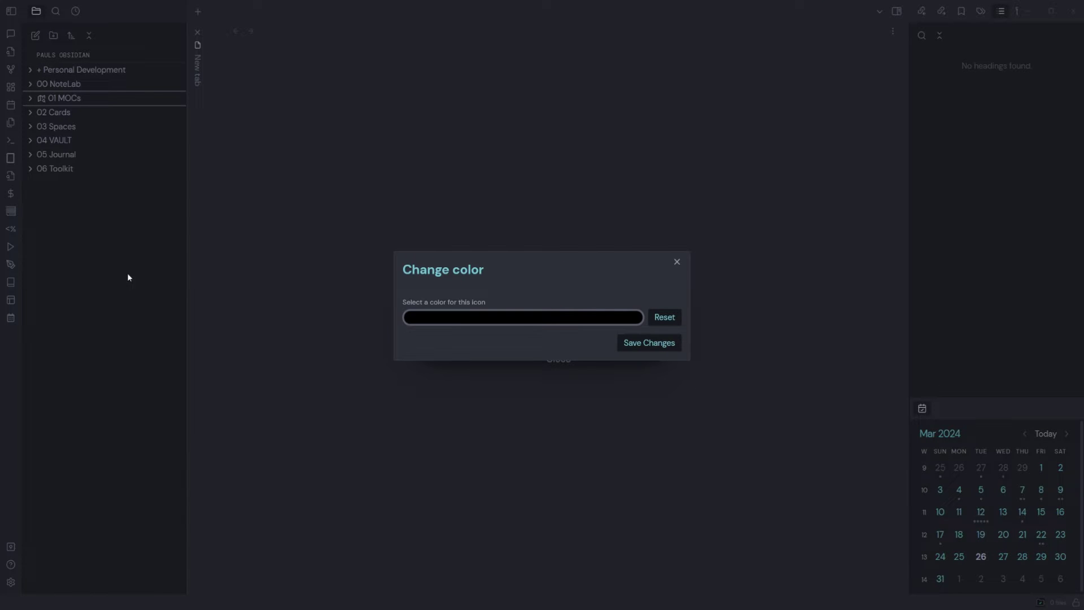
click(587, 317)
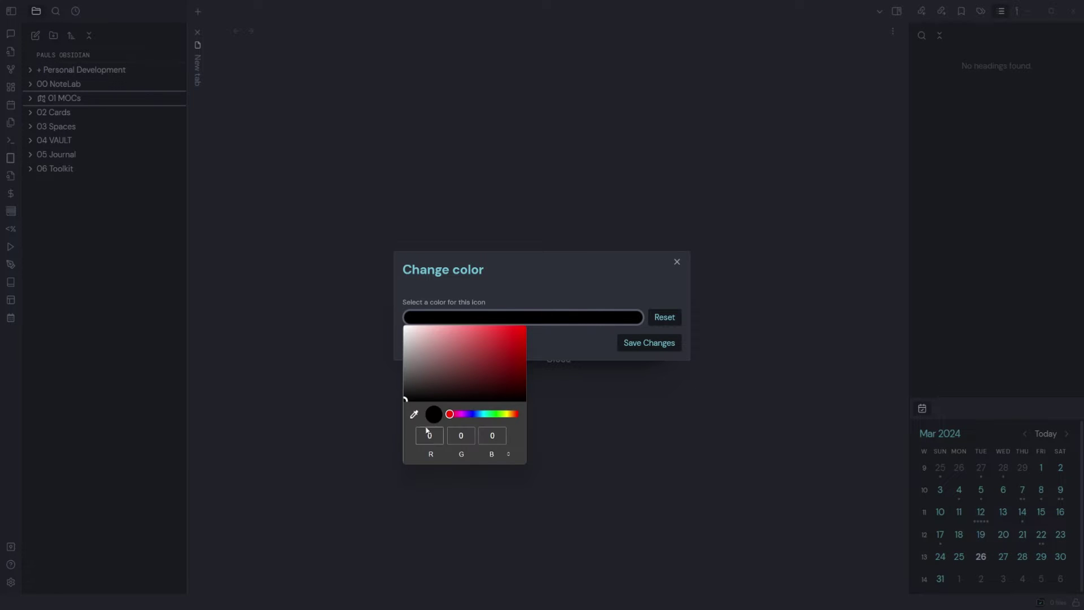
click(492, 414)
drag(493, 361, 520, 334)
click(558, 343)
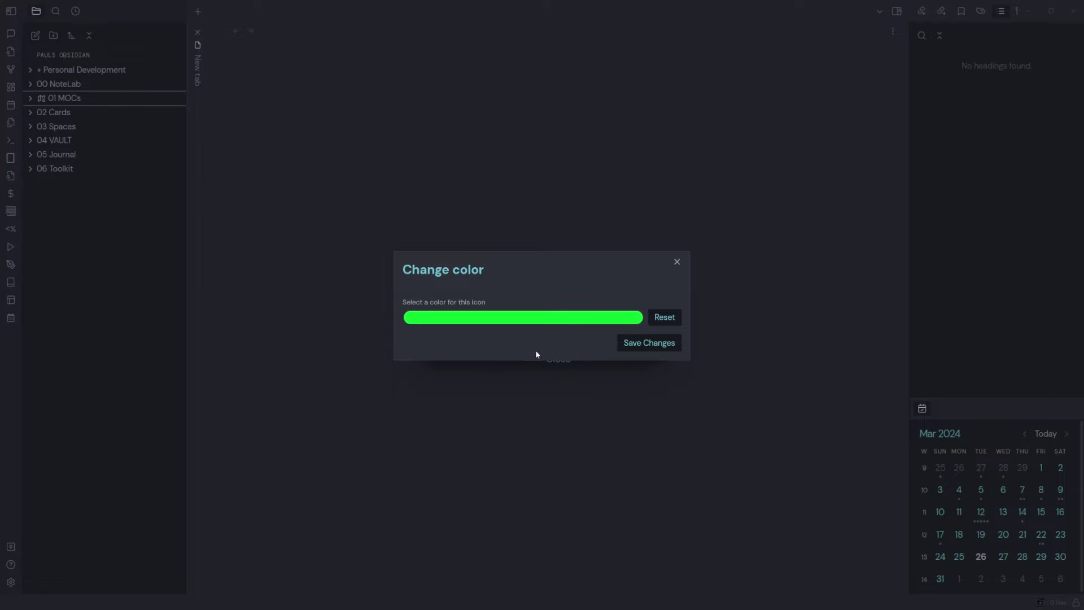
click(643, 343)
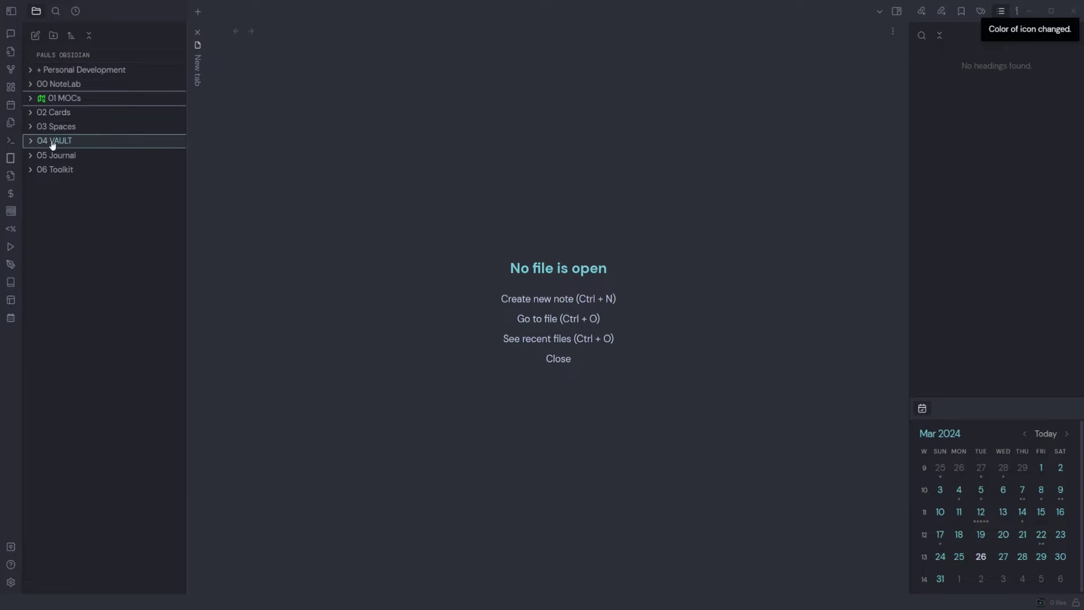
right_click(45, 106)
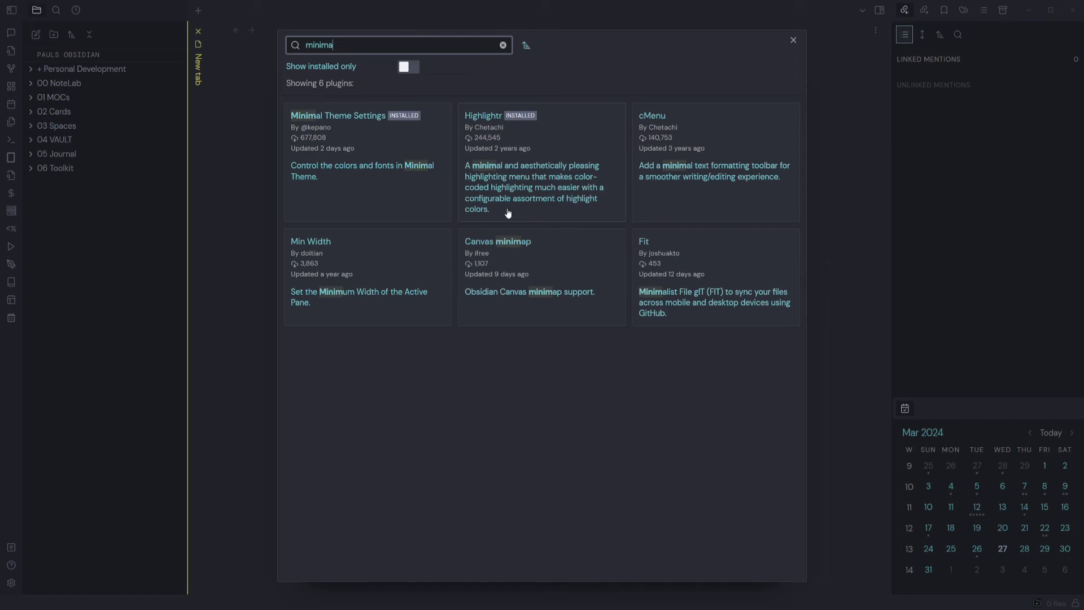
Open the Minimal Theme Settings options and apply the Catppuccin dark mode colour scheme
click(406, 164)
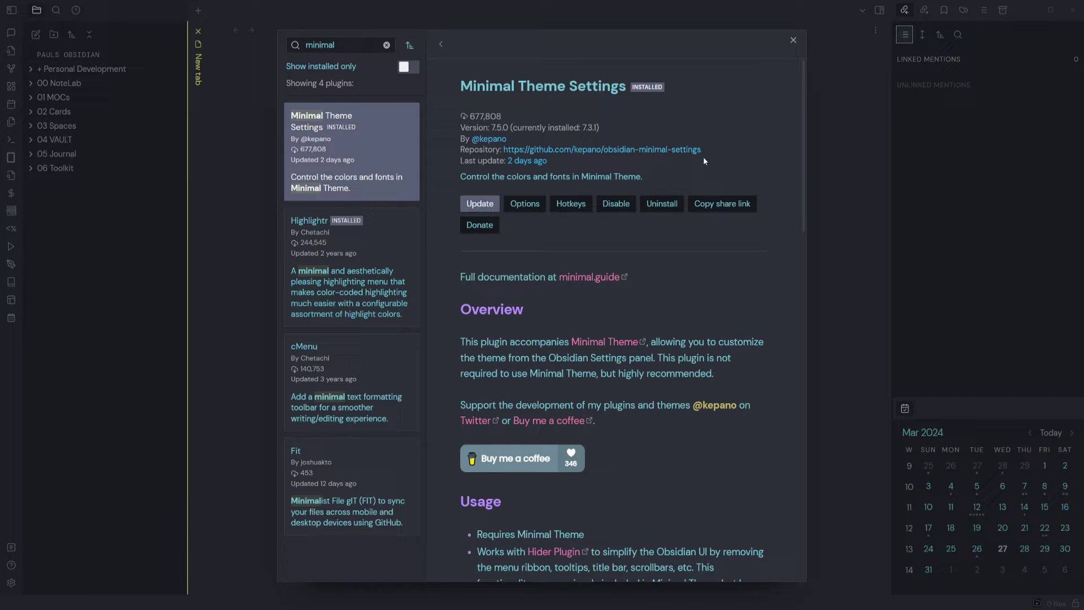
scroll(620, 273, down, 2)
scroll(619, 274, down, 2)
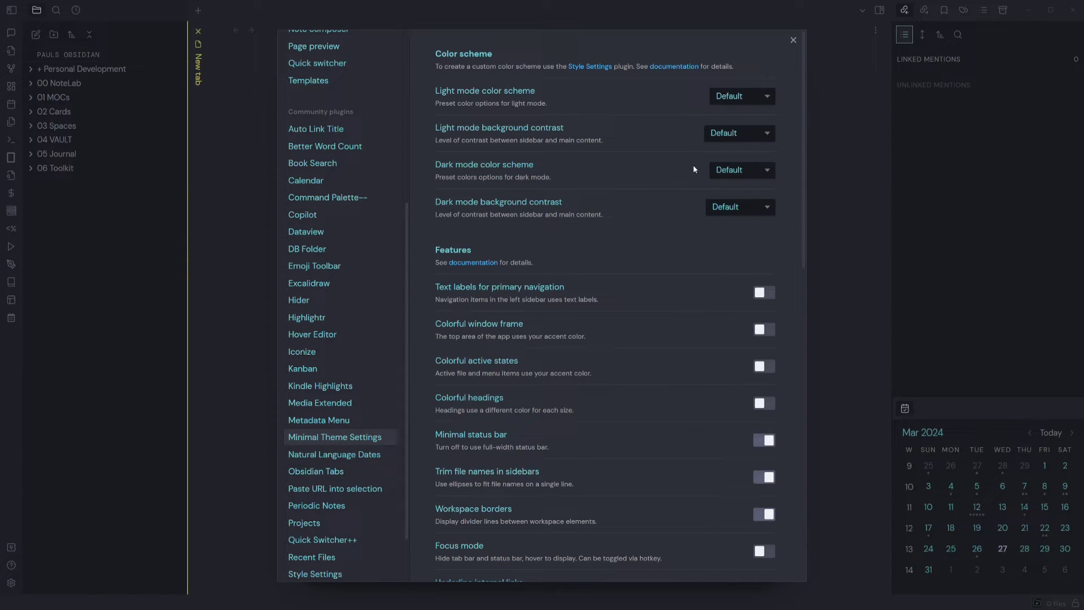
click(748, 172)
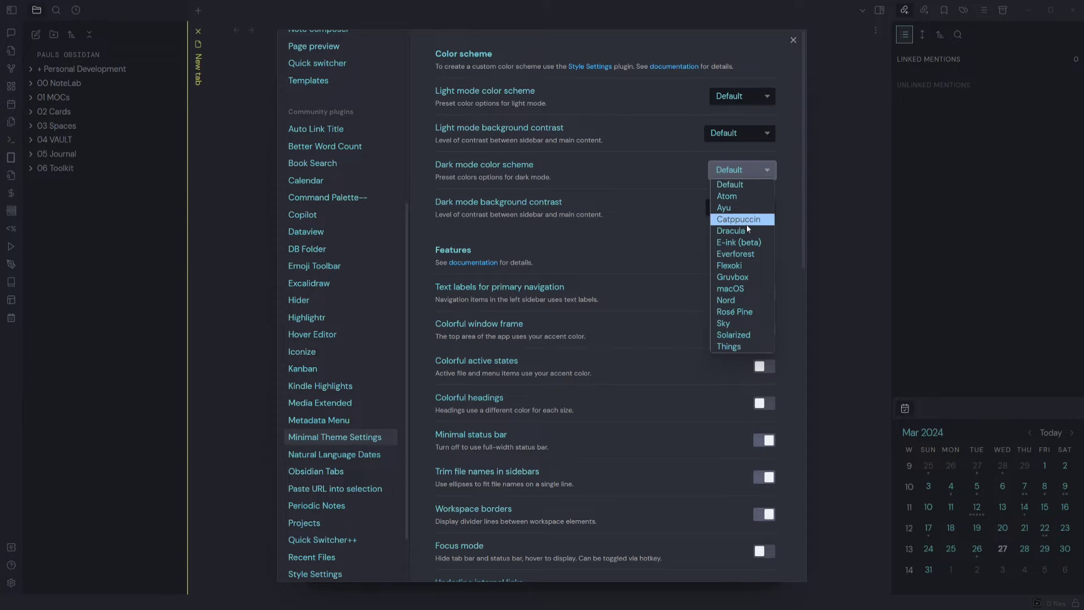
click(740, 219)
Try several more dark mode colour schemes, settling on Atom
click(746, 173)
click(734, 264)
click(739, 169)
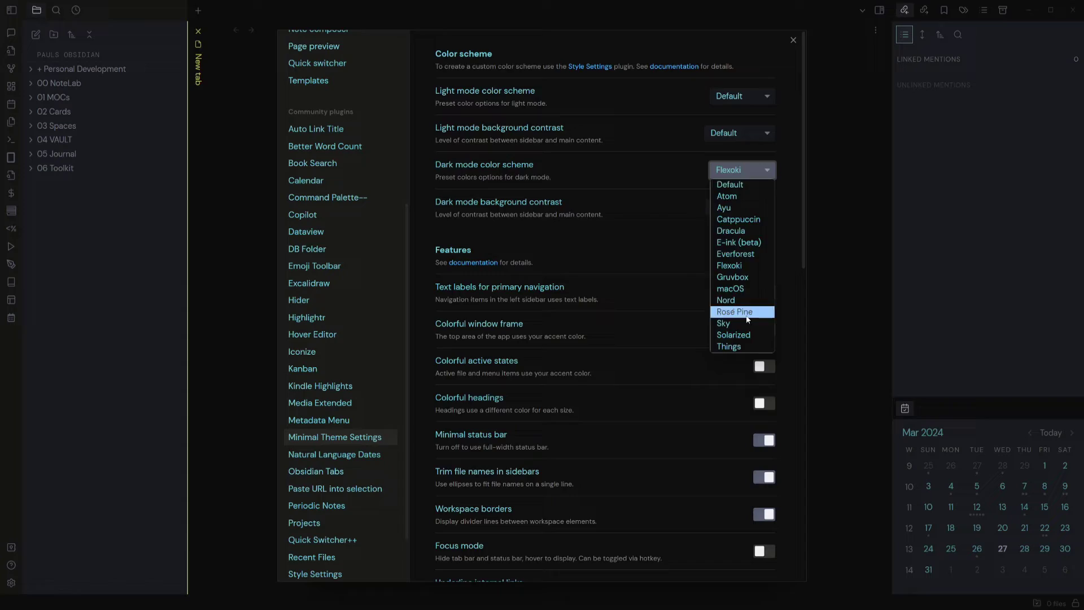
click(734, 311)
click(739, 170)
click(733, 335)
click(739, 169)
click(729, 346)
click(740, 169)
click(723, 208)
click(740, 170)
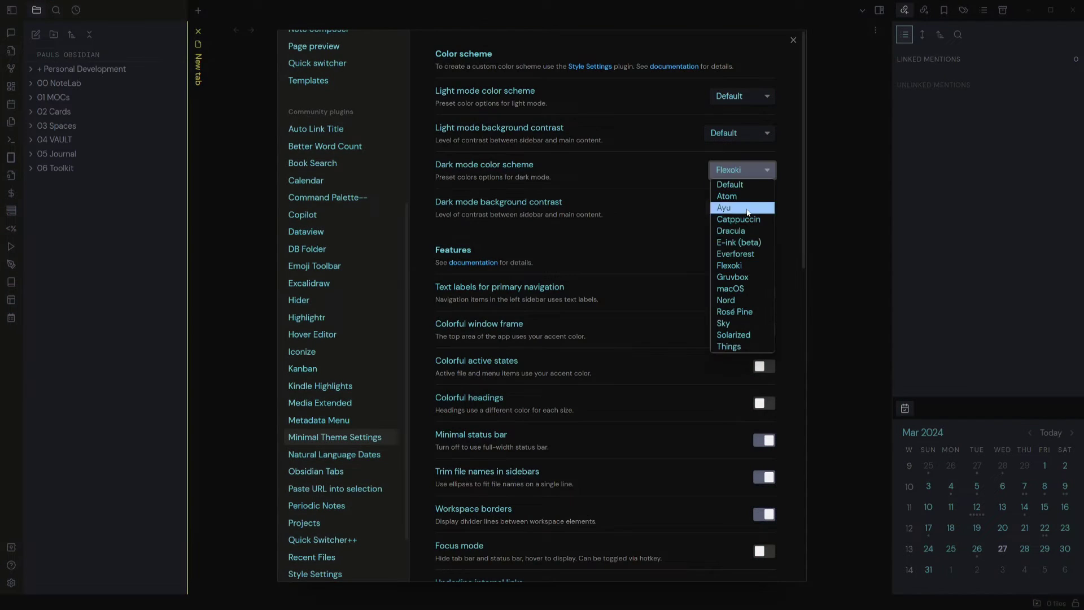
click(726, 195)
click(745, 169)
click(744, 168)
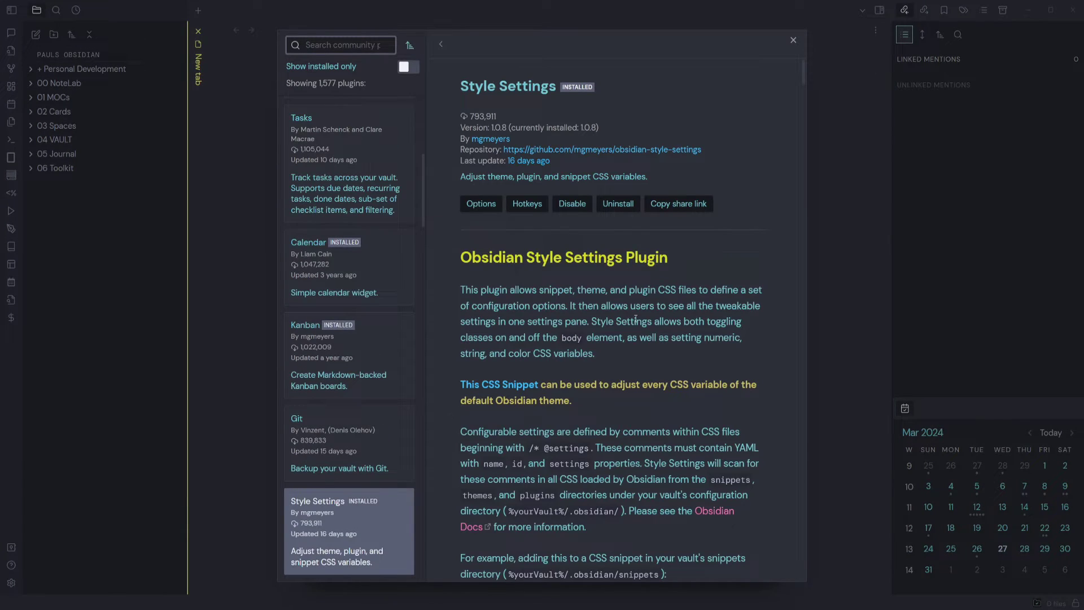
Return to the Community plugins settings and open the Style Settings options
scroll(636, 319, down, 3)
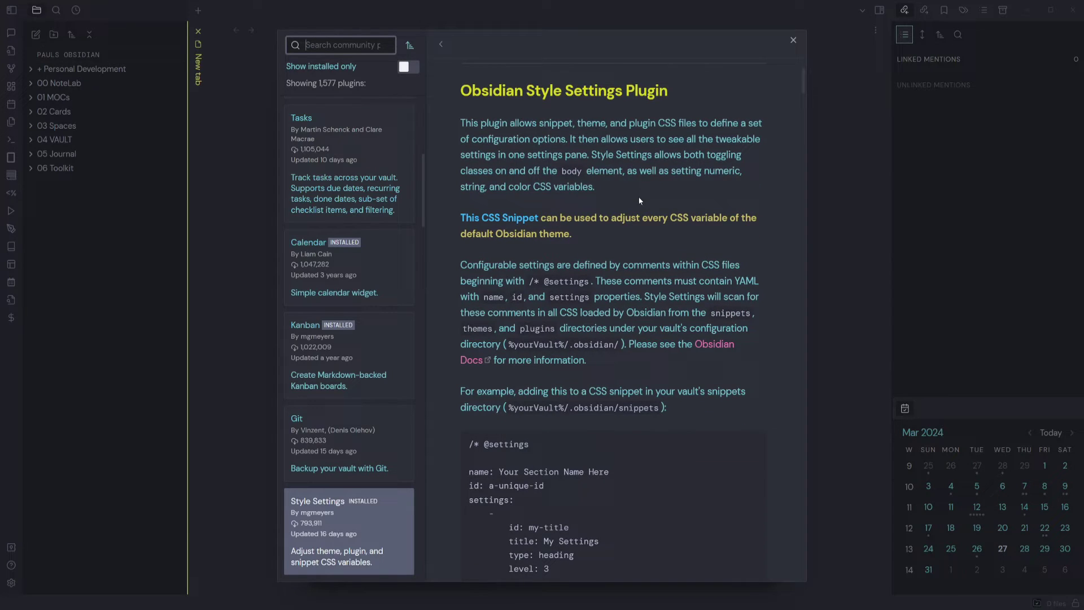
click(791, 42)
scroll(342, 361, down, 5)
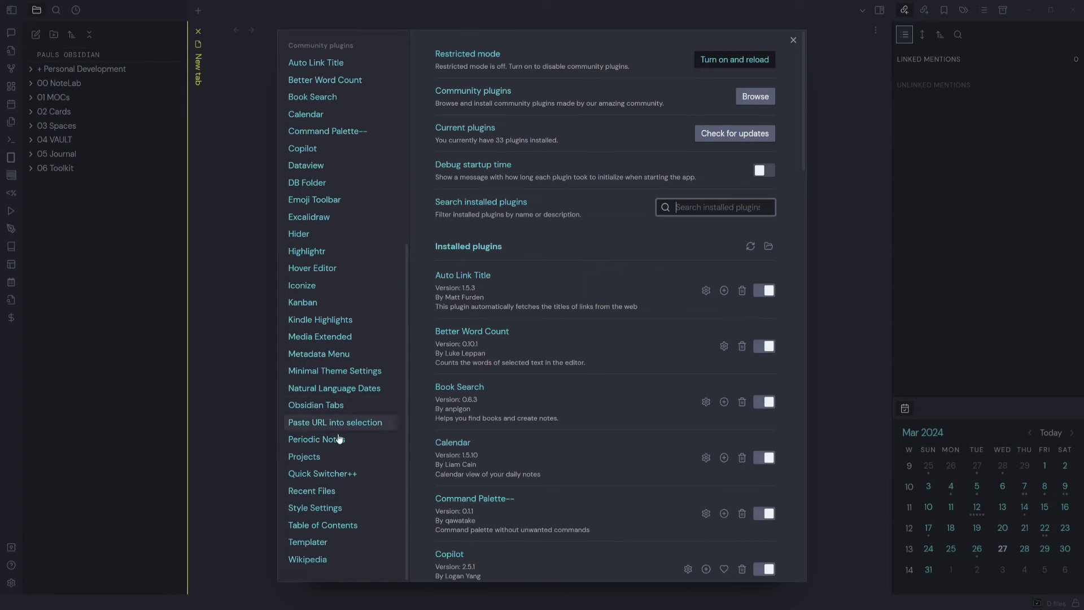
click(322, 507)
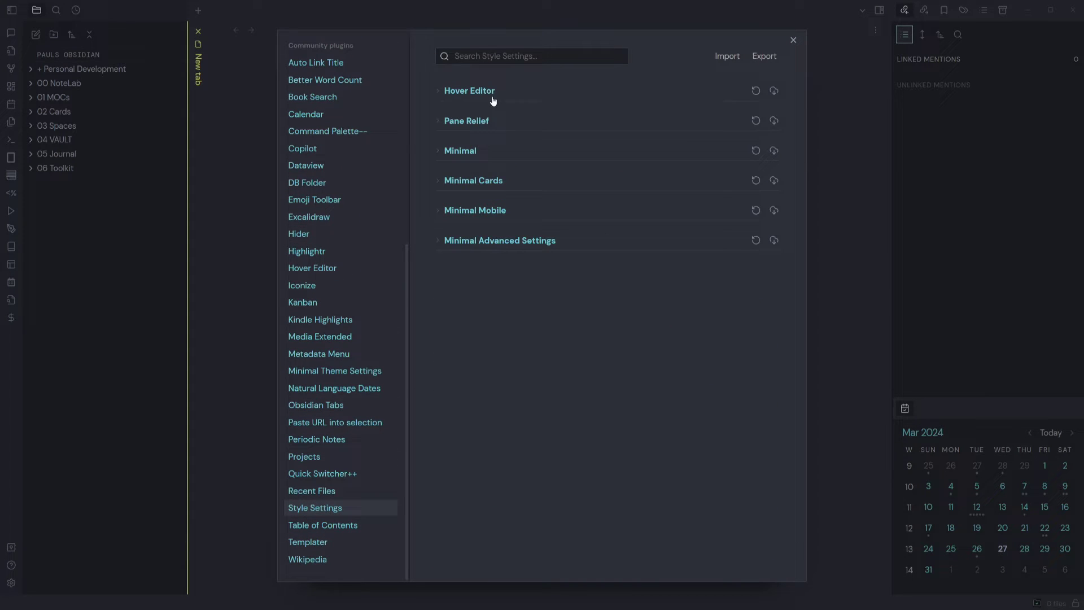
Expand and collapse Hover Editor, Minimal Cards and Minimal Mobile, then expand Minimal Advanced Settings
click(491, 94)
click(491, 92)
click(486, 180)
click(486, 181)
click(484, 211)
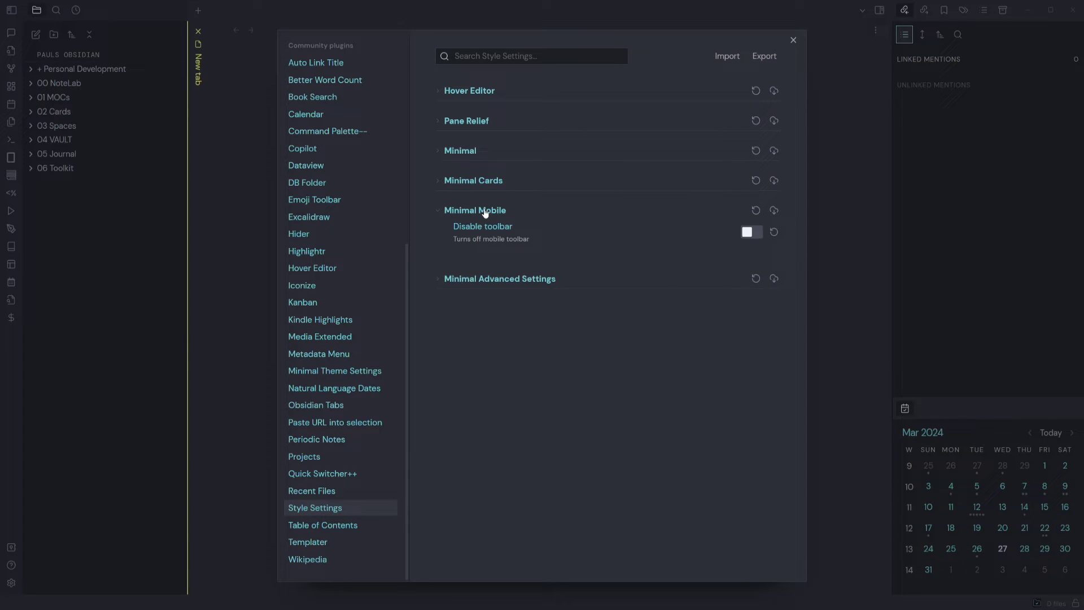
click(486, 211)
click(491, 241)
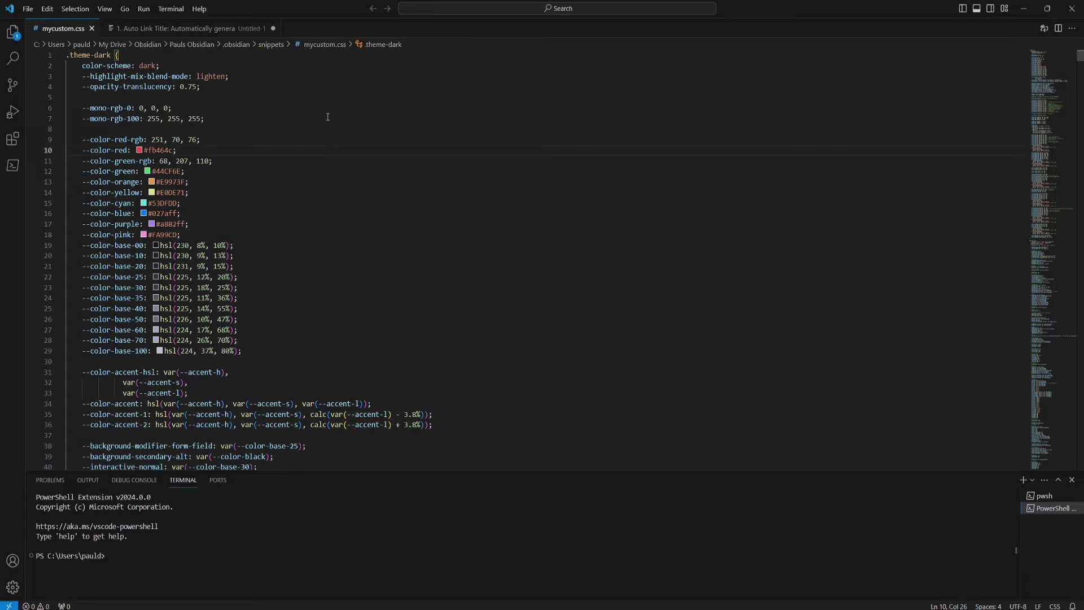
scroll(327, 116, down, 6)
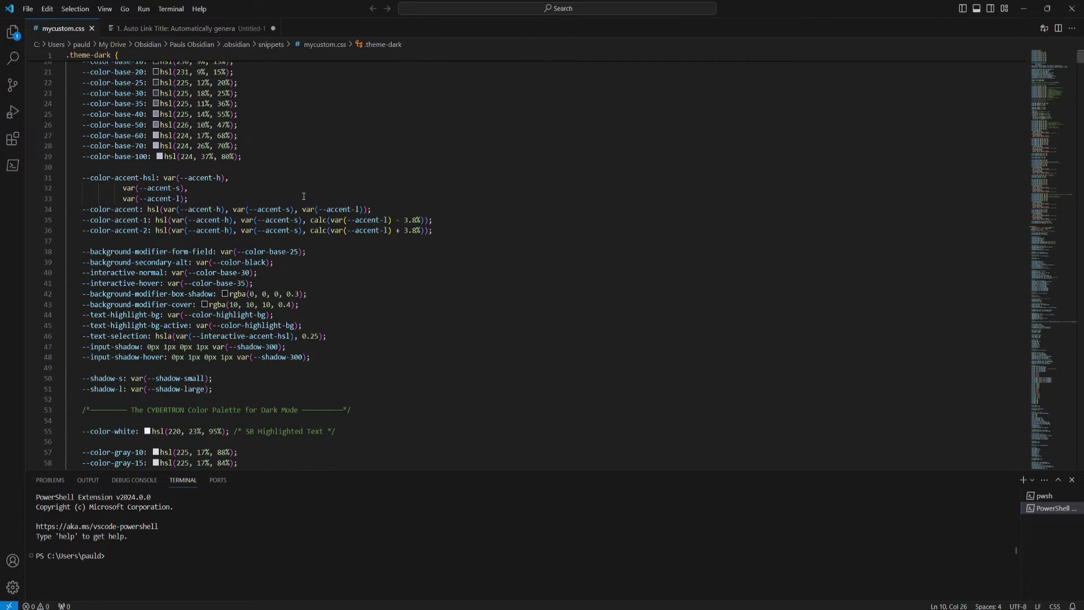
scroll(304, 196, down, 6)
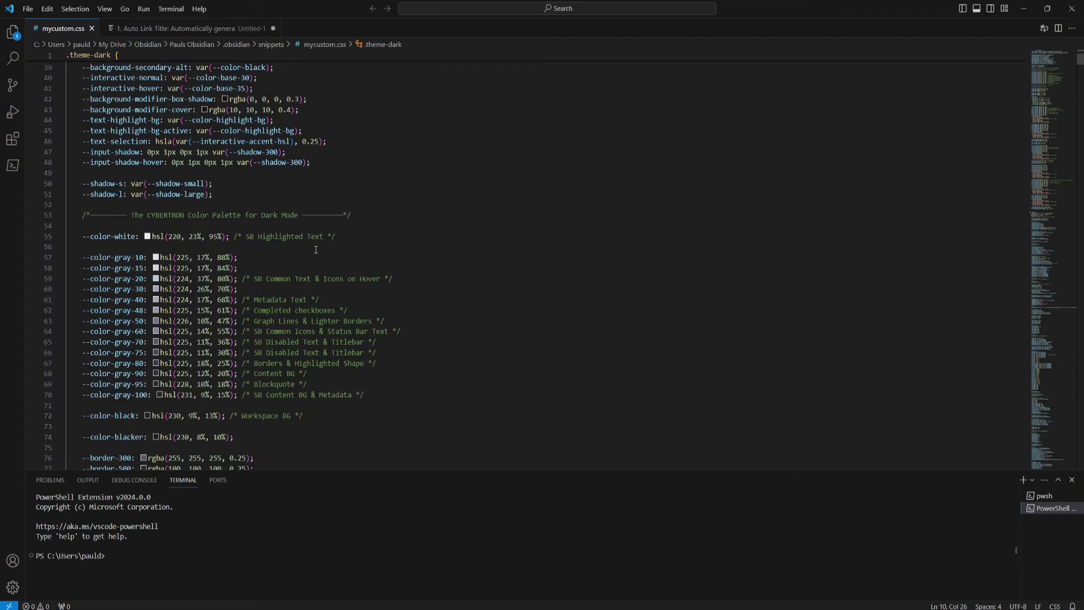
scroll(315, 250, down, 10)
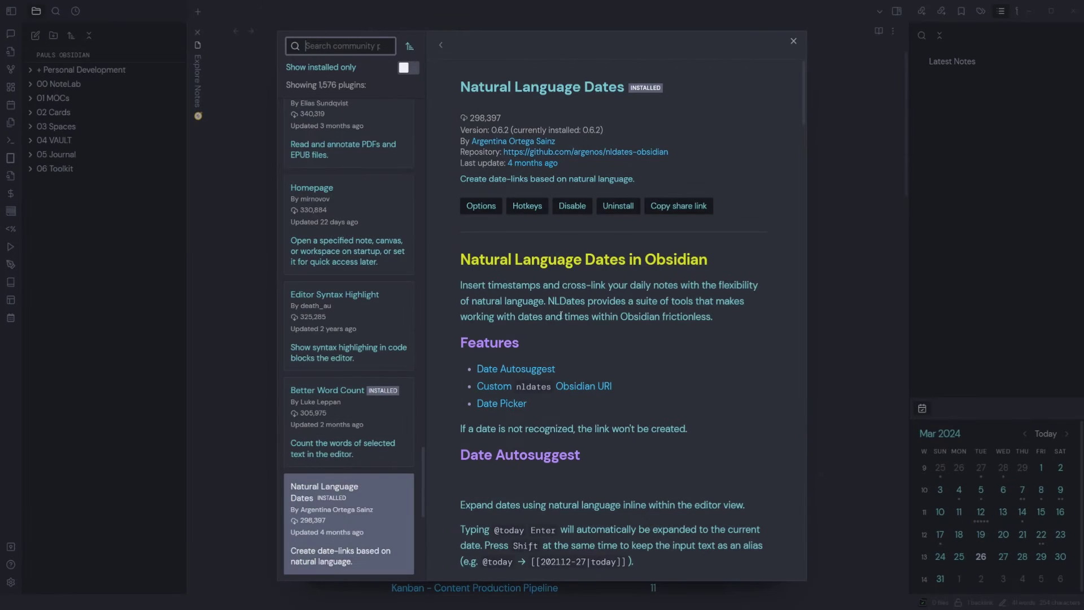
Insert a template into New Note 2 with Tags, Date, Month, Quarter, Year and Notes fields
scroll(561, 315, down, 5)
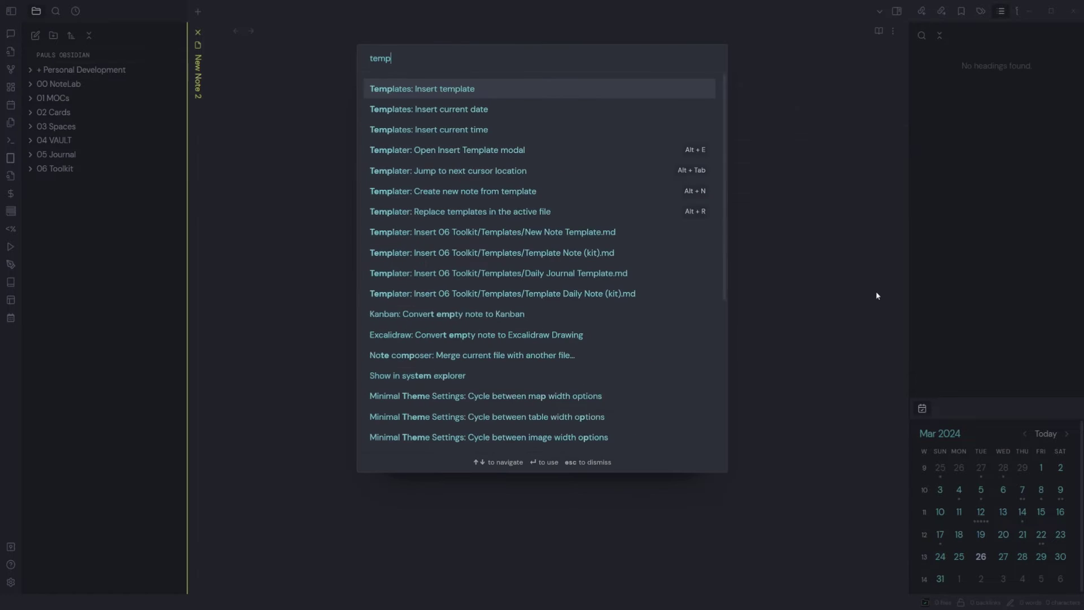
text(ate)
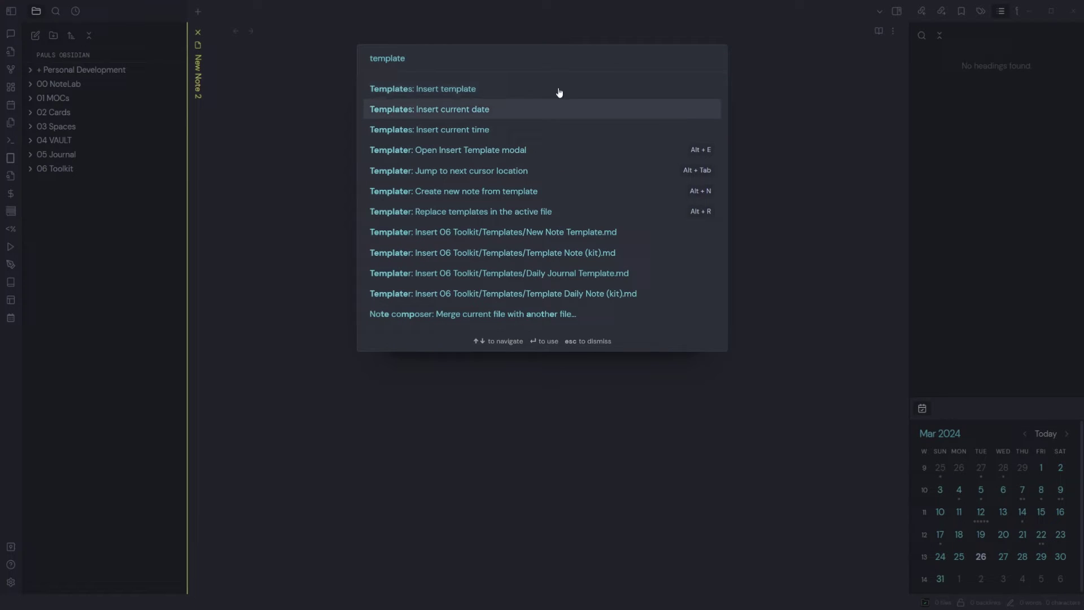
click(407, 93)
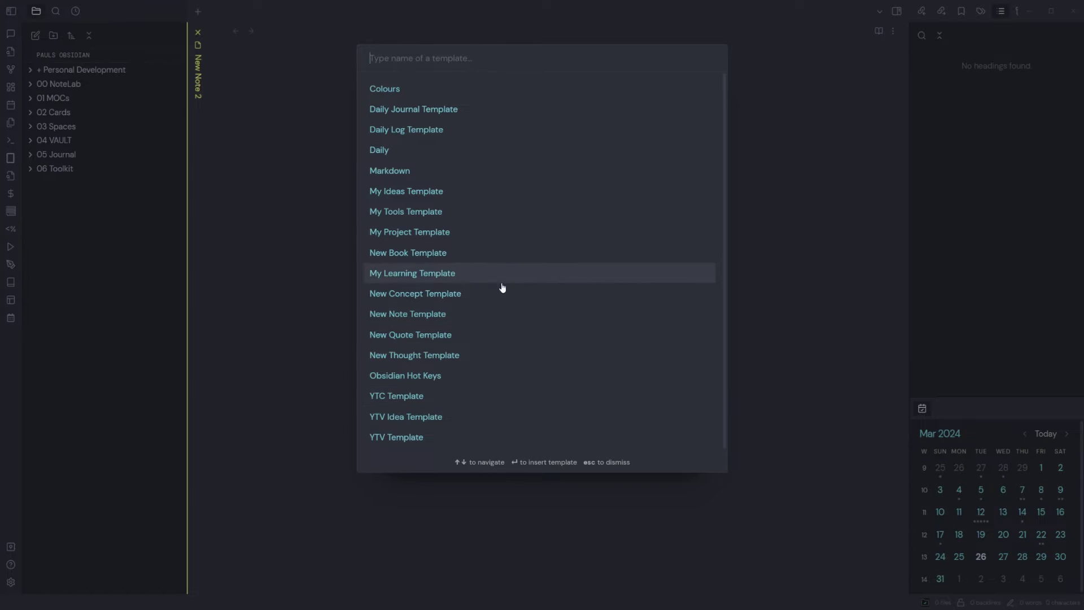
click(465, 314)
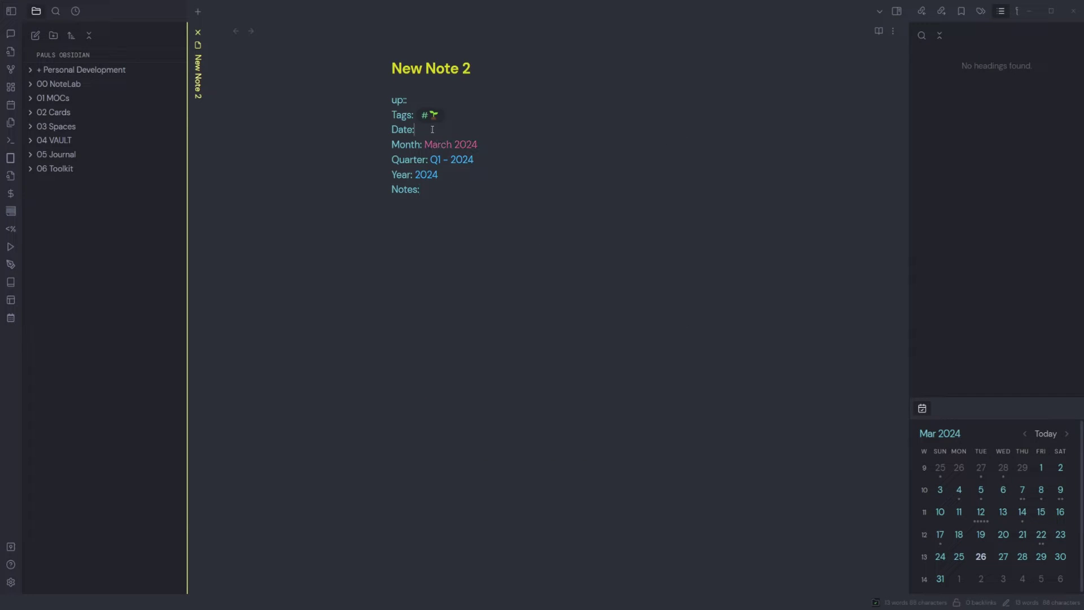
Show the installed Quick Switcher++ 4.0.0 details page in the community plugin browser
text(@)
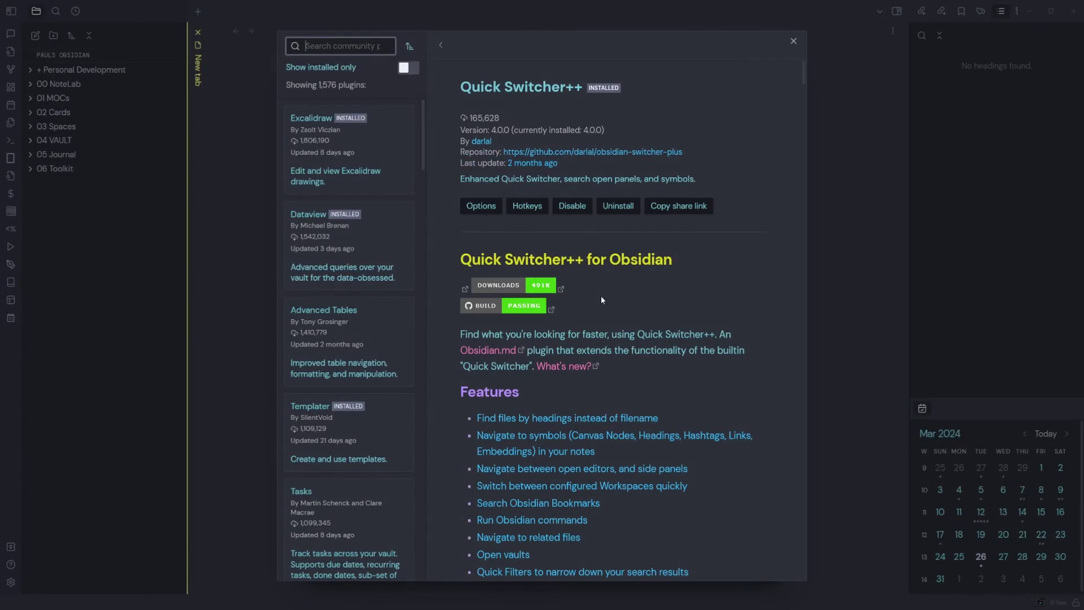
Scroll to the Recent Files plugin's usage notes and screenshots
scroll(635, 329, down, 9)
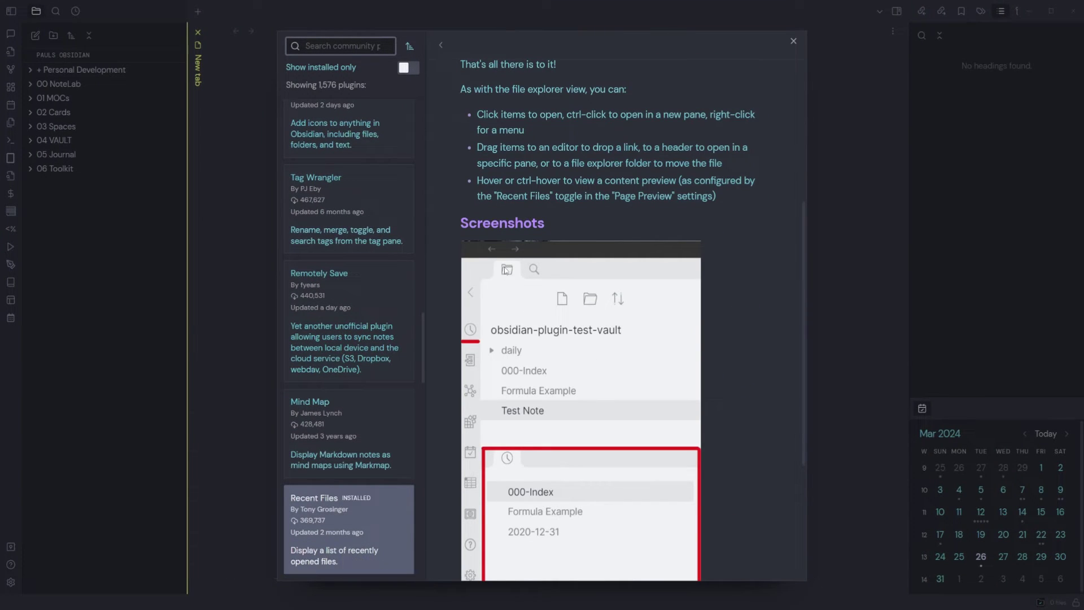
Leave the plugin browser, list recent files in the sidebar, and open the brain fog note
click(34, 12)
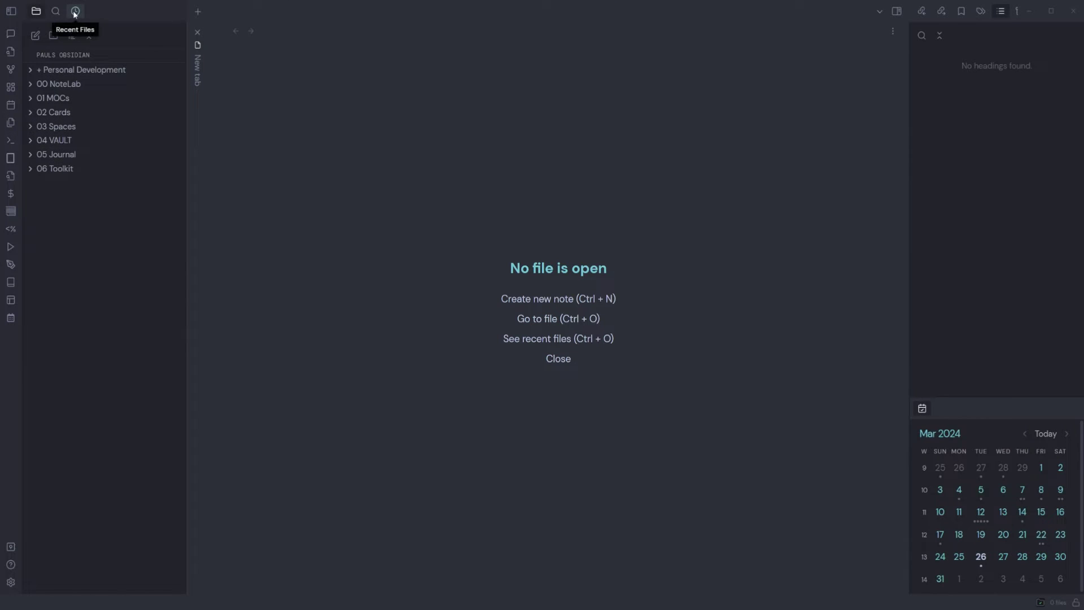
click(75, 12)
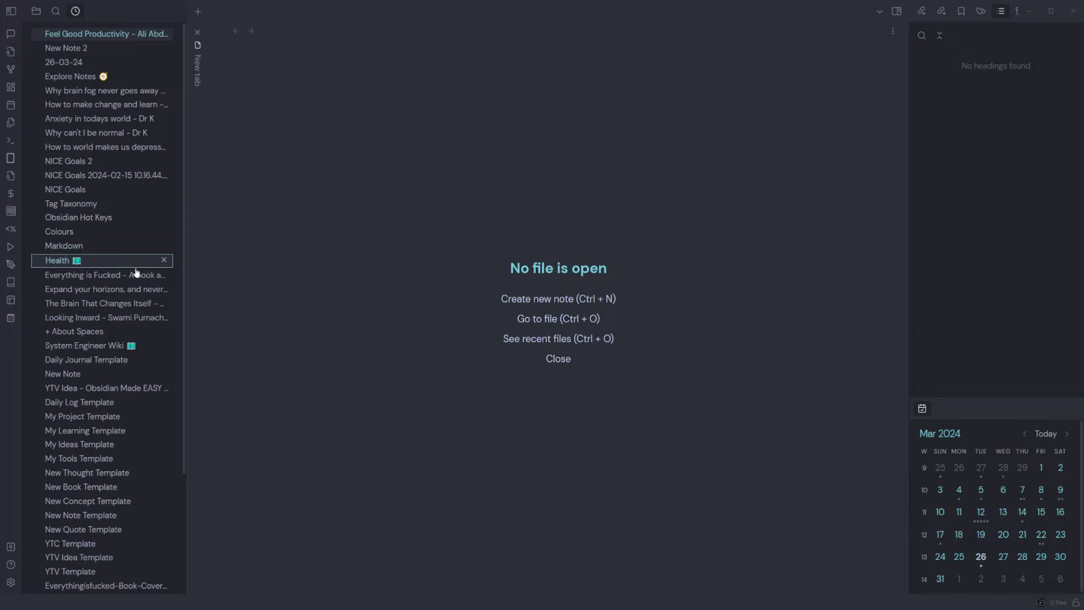
scroll(57, 350, down, 5)
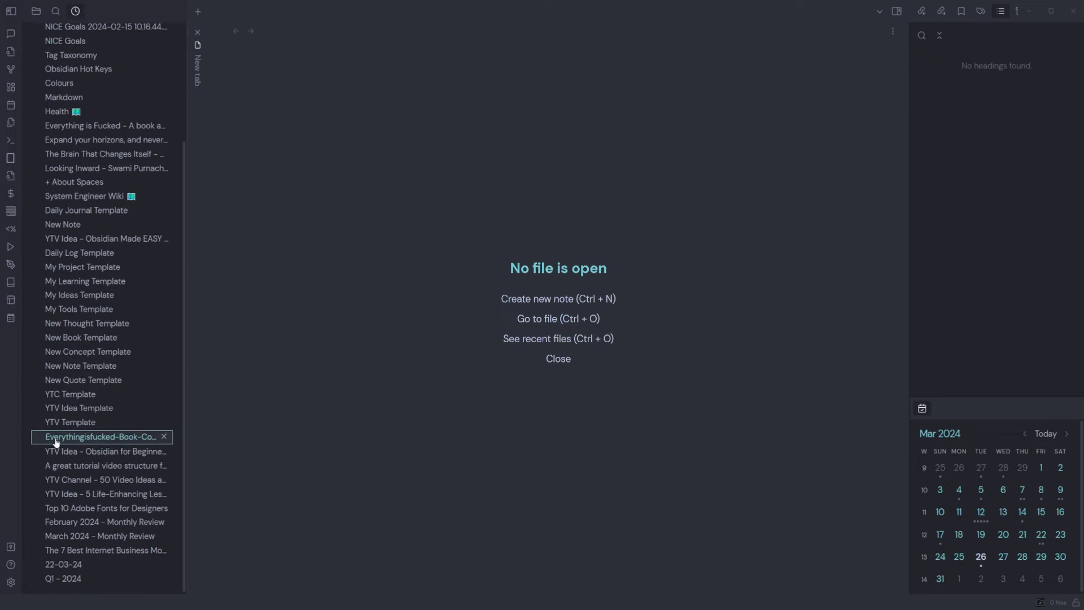
scroll(57, 442, up, 5)
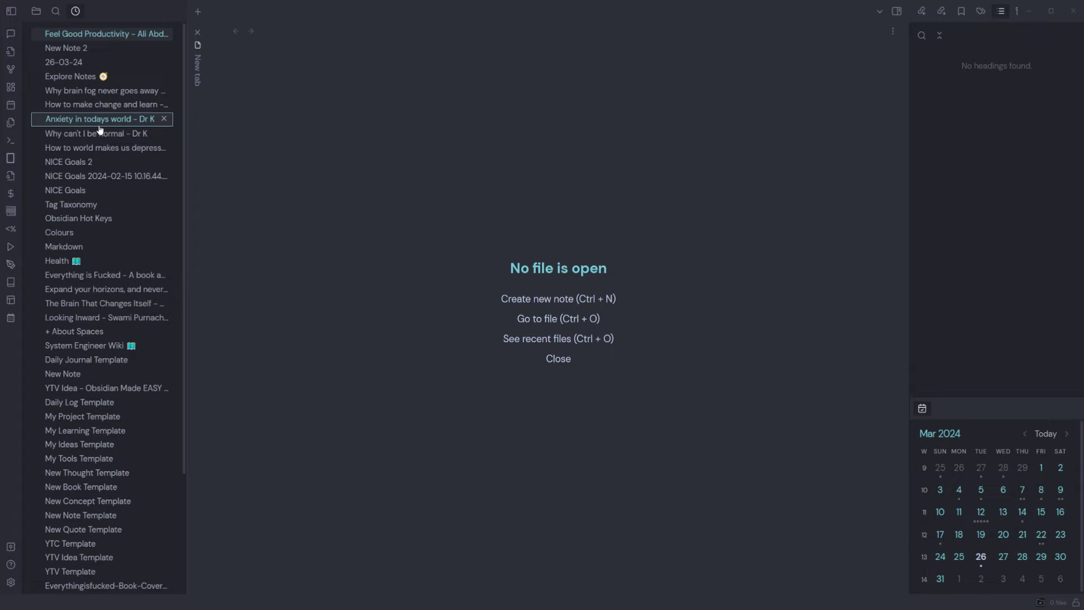
click(97, 90)
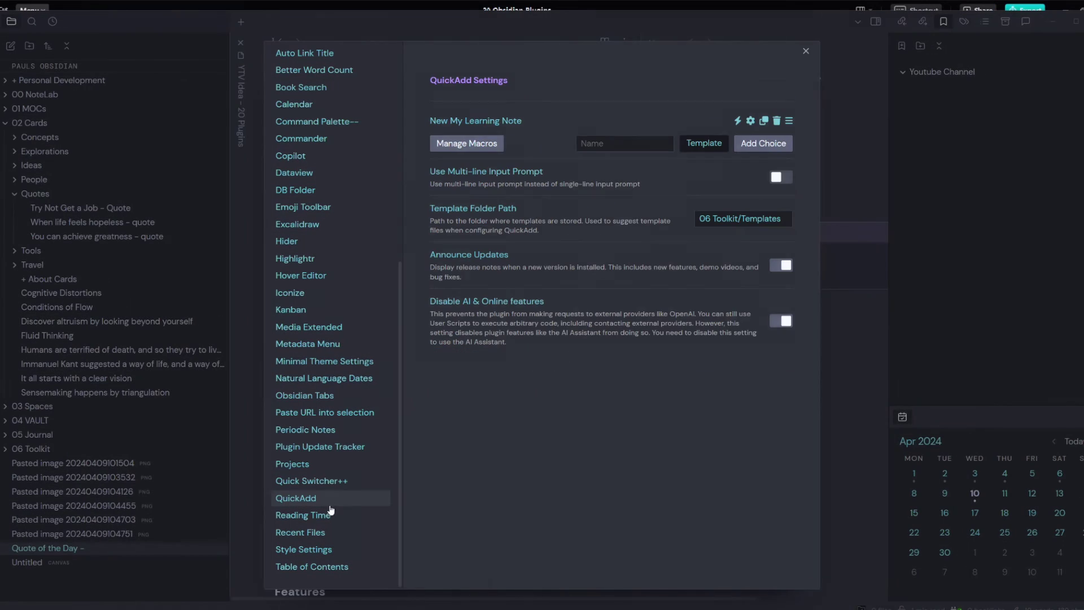
Add a QuickAdd choice 'New Quote of the Day' using the New Quote Template
click(601, 144)
text(New Quote of the Day)
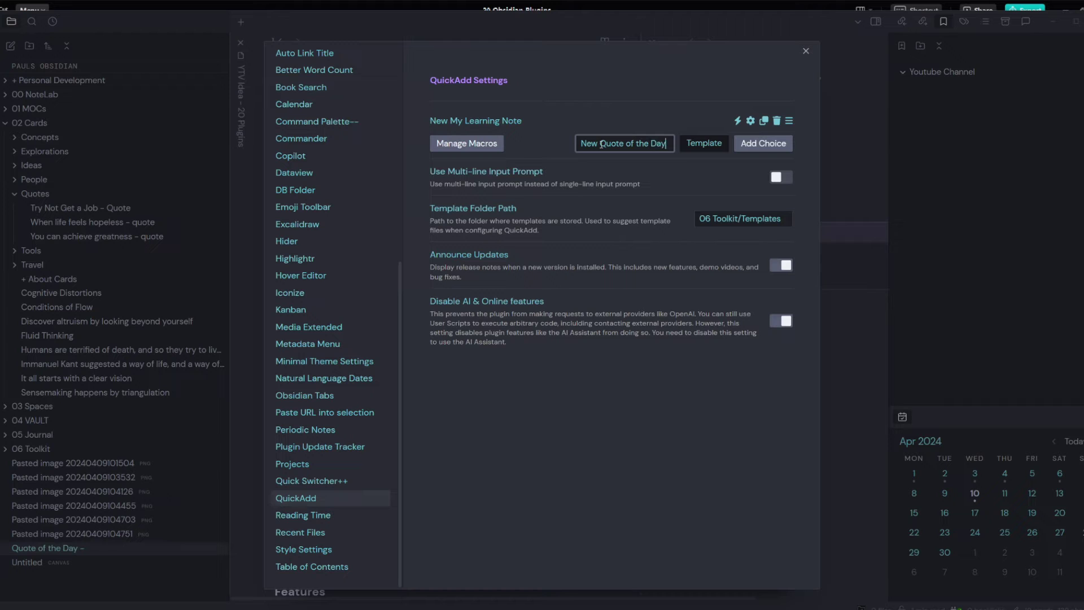
click(756, 148)
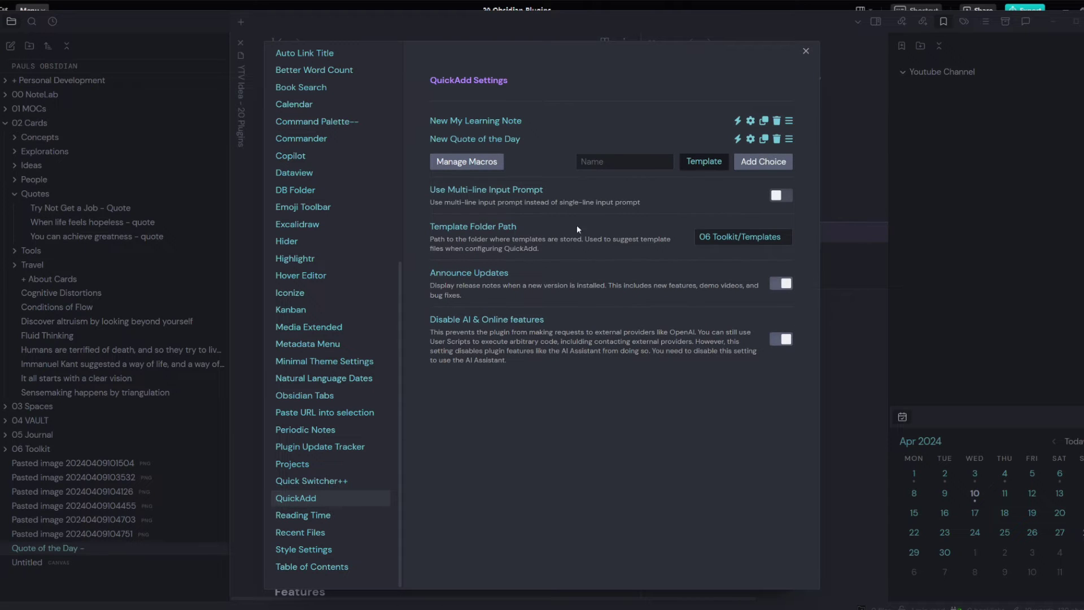
click(750, 139)
click(625, 225)
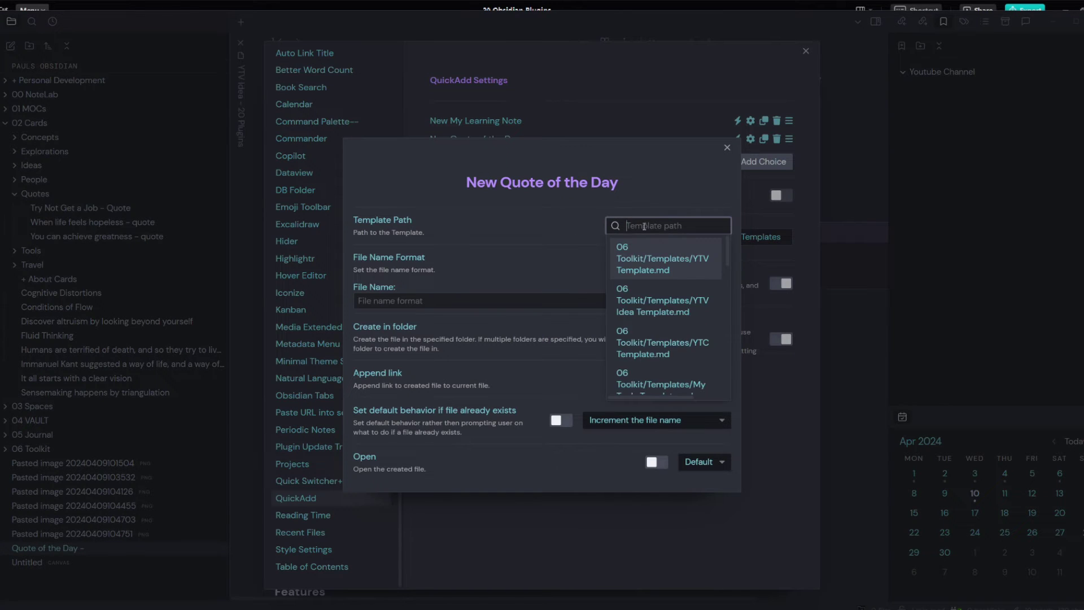
text(quote)
click(649, 265)
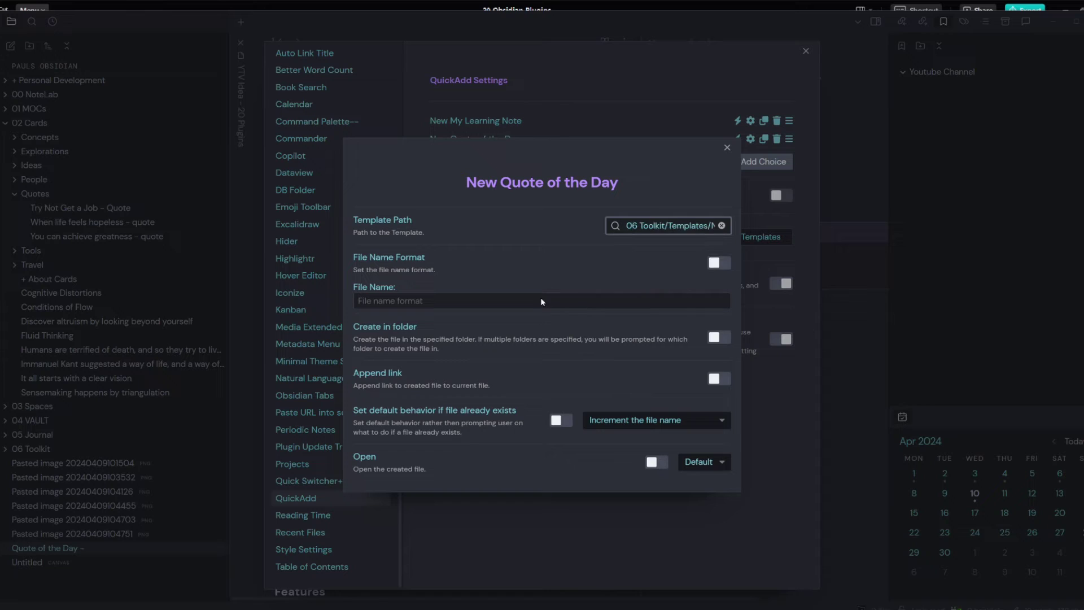
Set its file name format to 'Quote of the Day -' and target folder to 02 Cards/Quotes
click(719, 263)
click(492, 299)
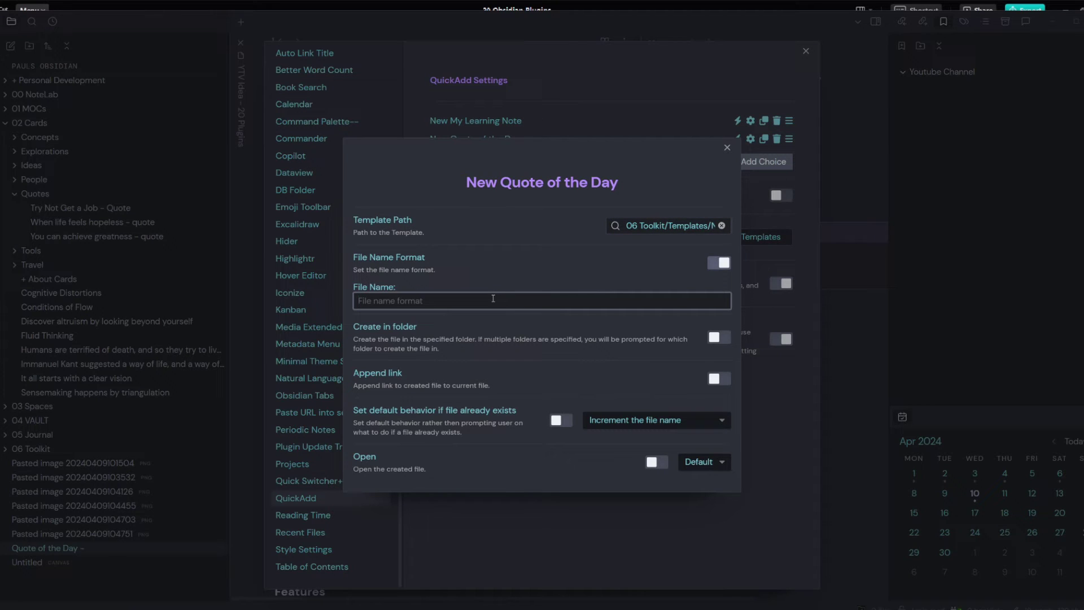
text(Quote of the Day -)
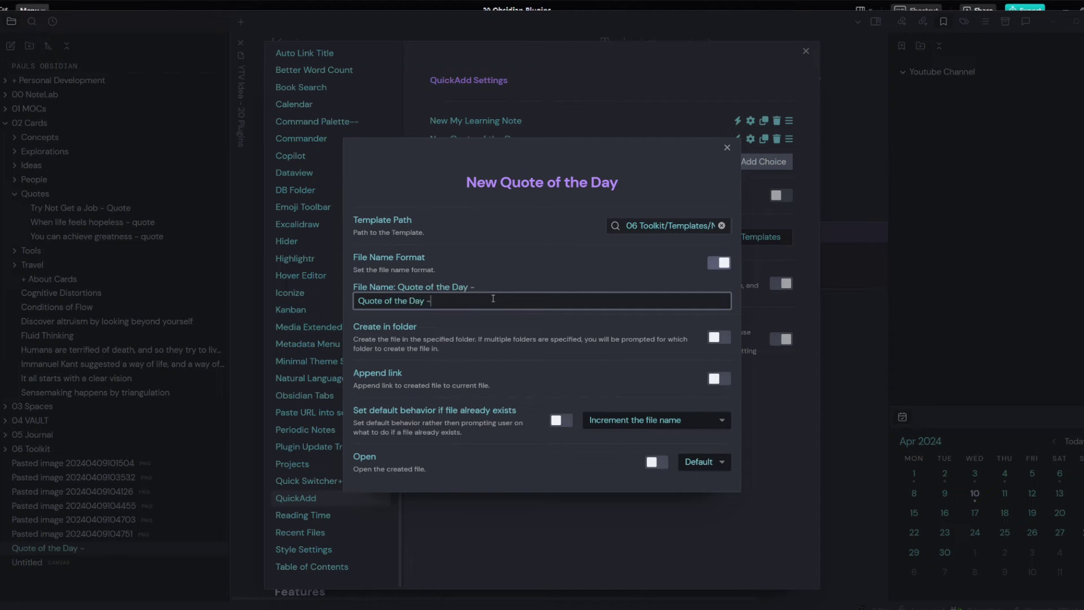
click(718, 337)
click(441, 359)
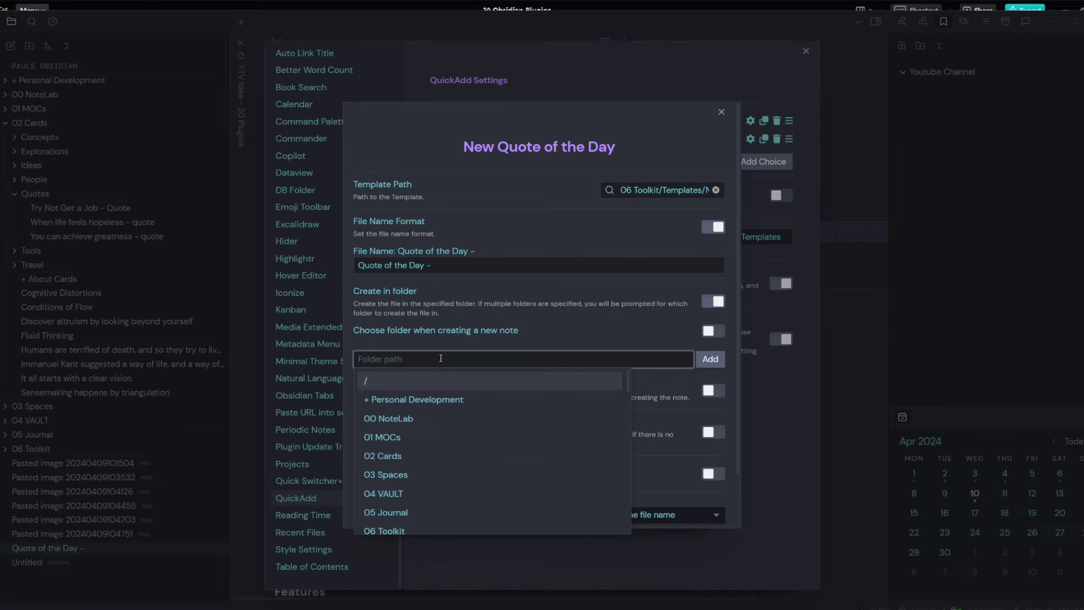
click(429, 455)
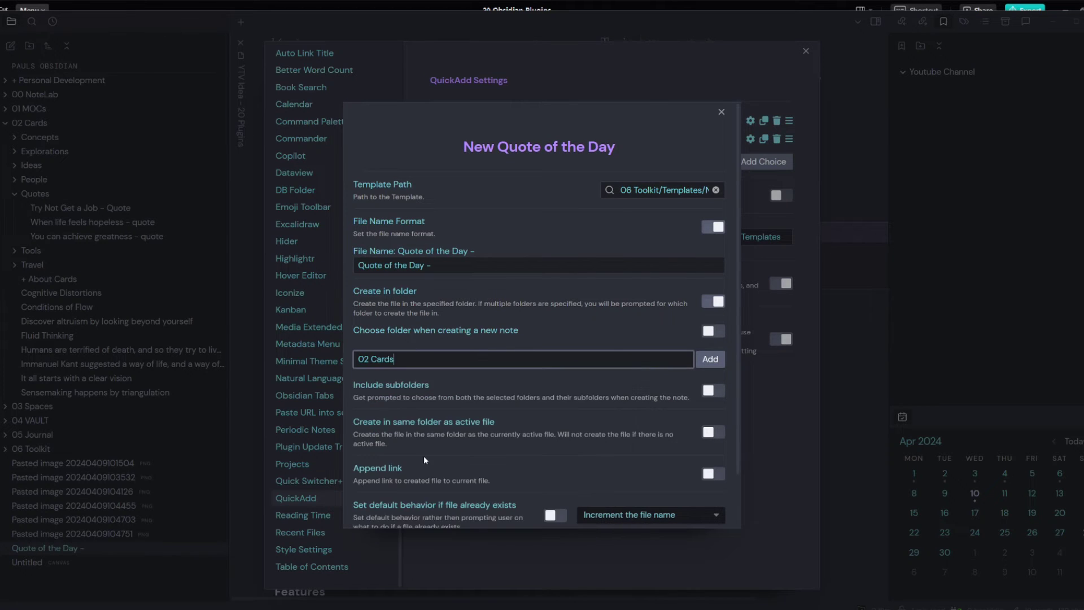
text(/)
click(442, 456)
click(710, 359)
Make the created note open automatically and close the choice settings
scroll(564, 416, down, 2)
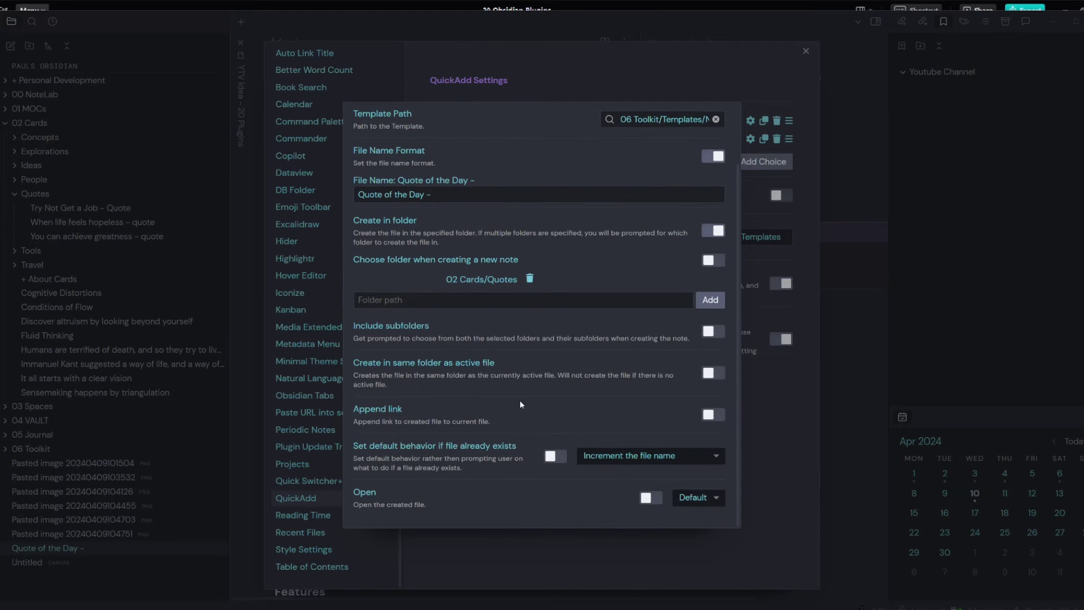
click(651, 497)
scroll(416, 467, down, 2)
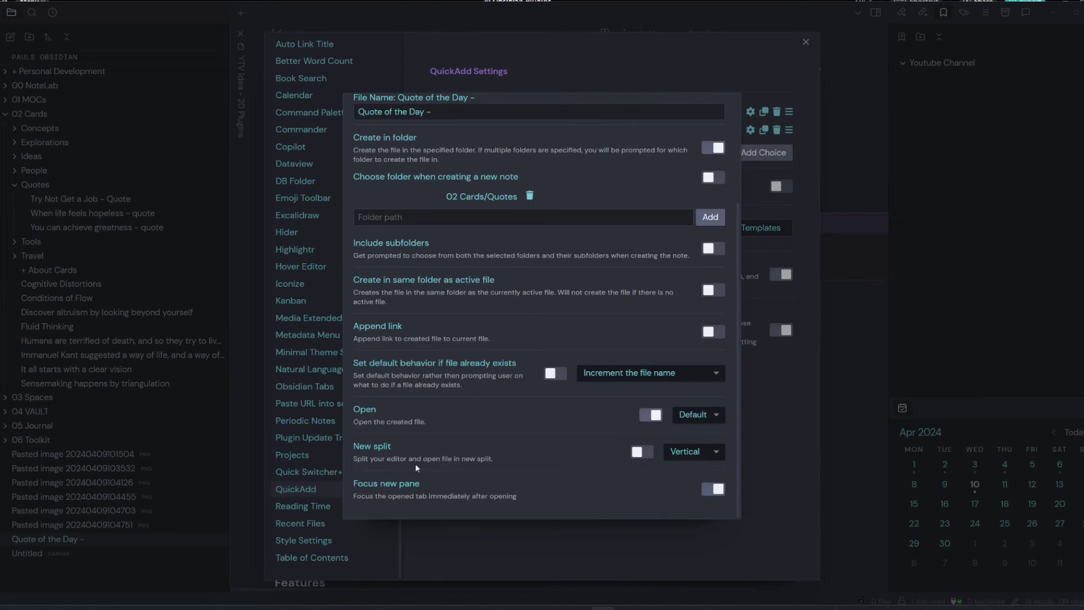
scroll(716, 102, up, 3)
click(719, 104)
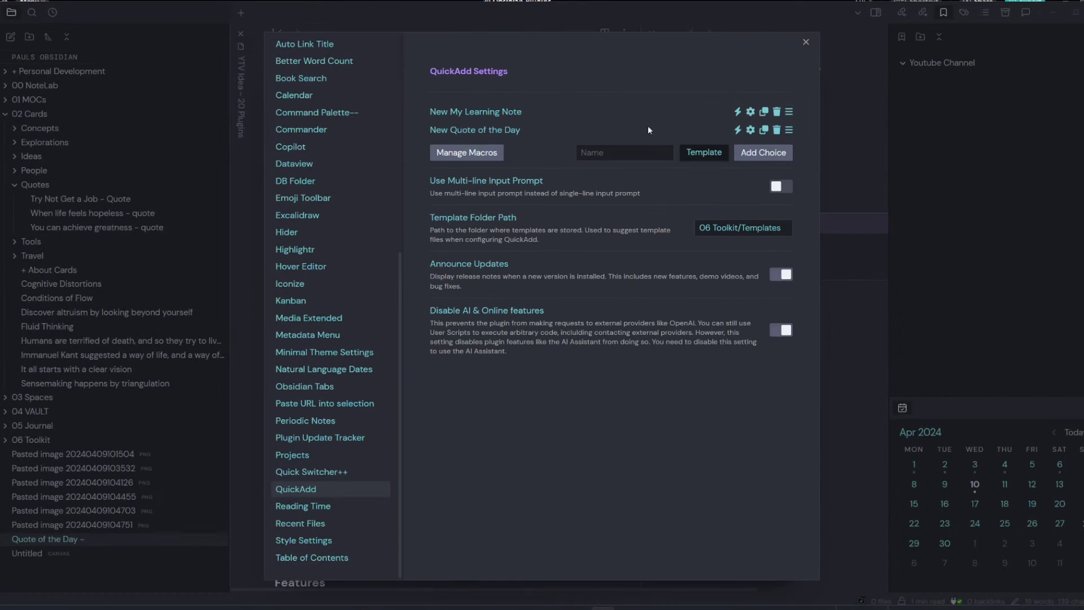
Create a Quote of the Day note via QuickAdd and write 'To be or not to be' in its callout
click(805, 42)
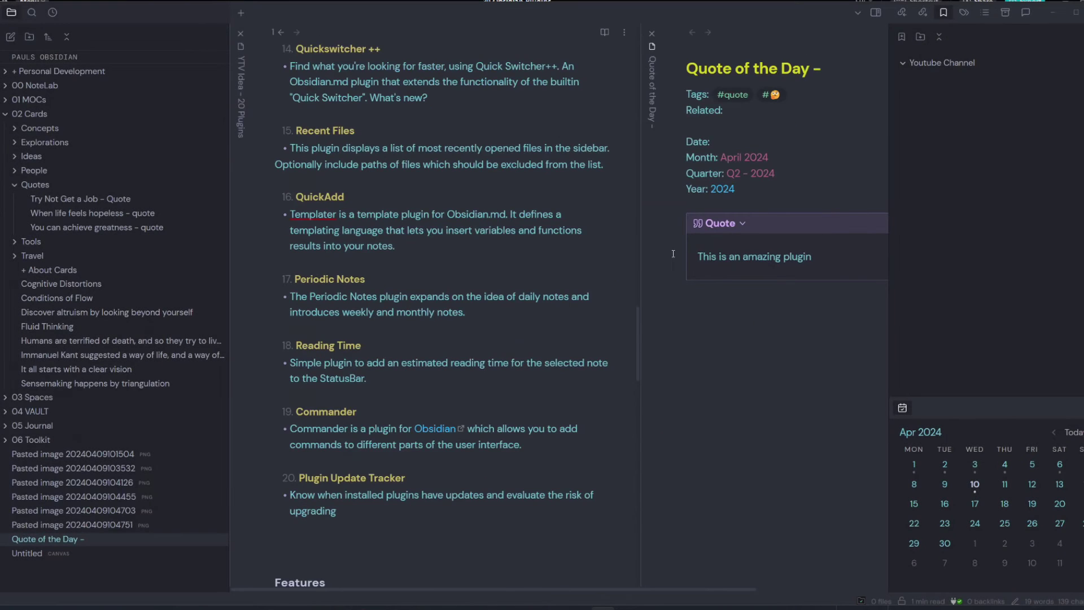
key(ctrl+p)
text(quick)
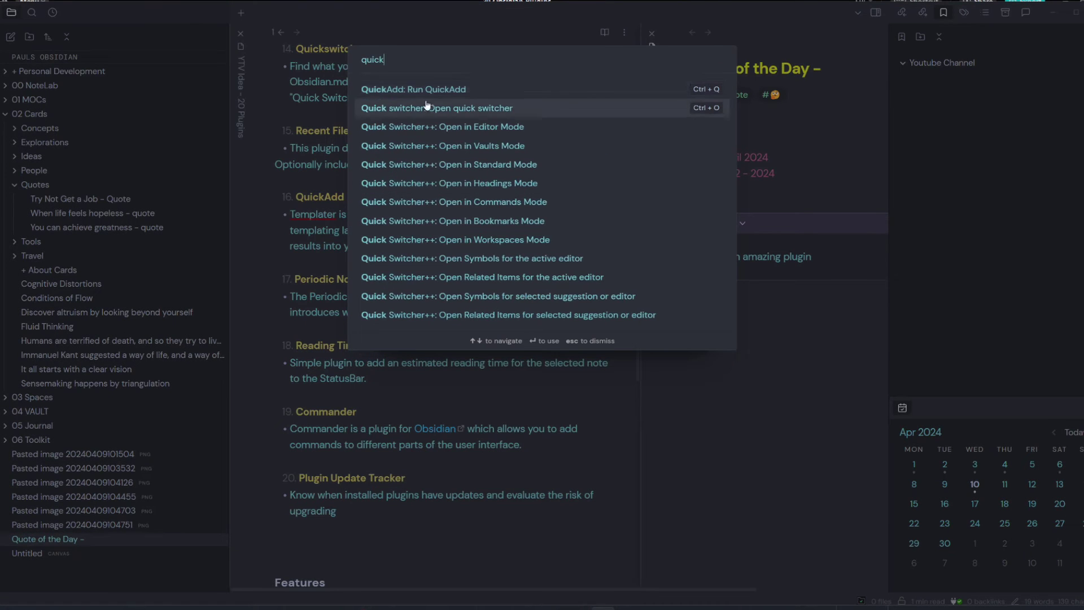
click(434, 93)
click(416, 109)
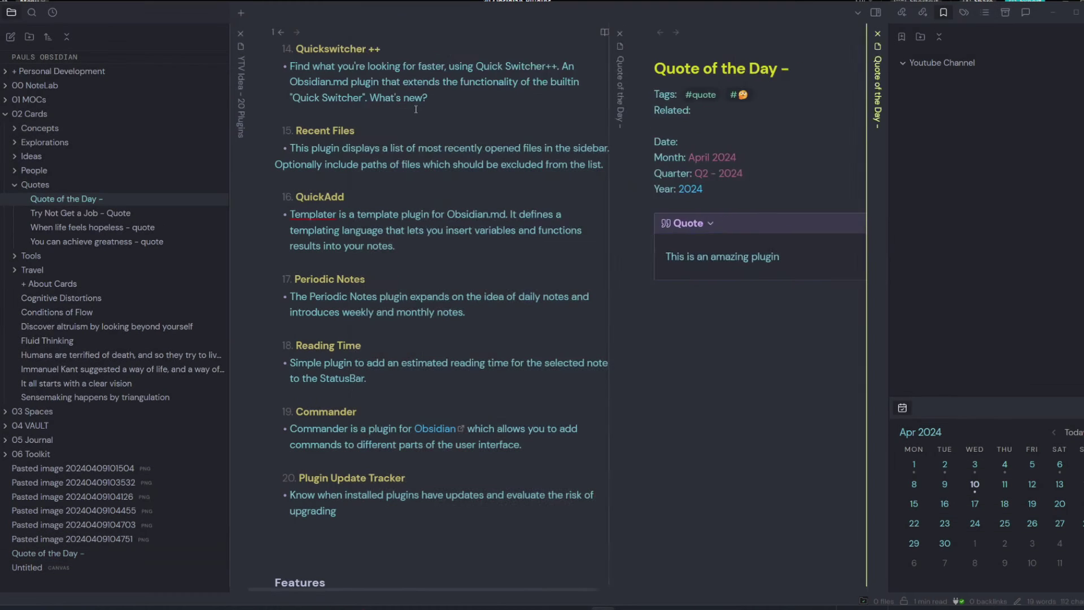
click(579, 243)
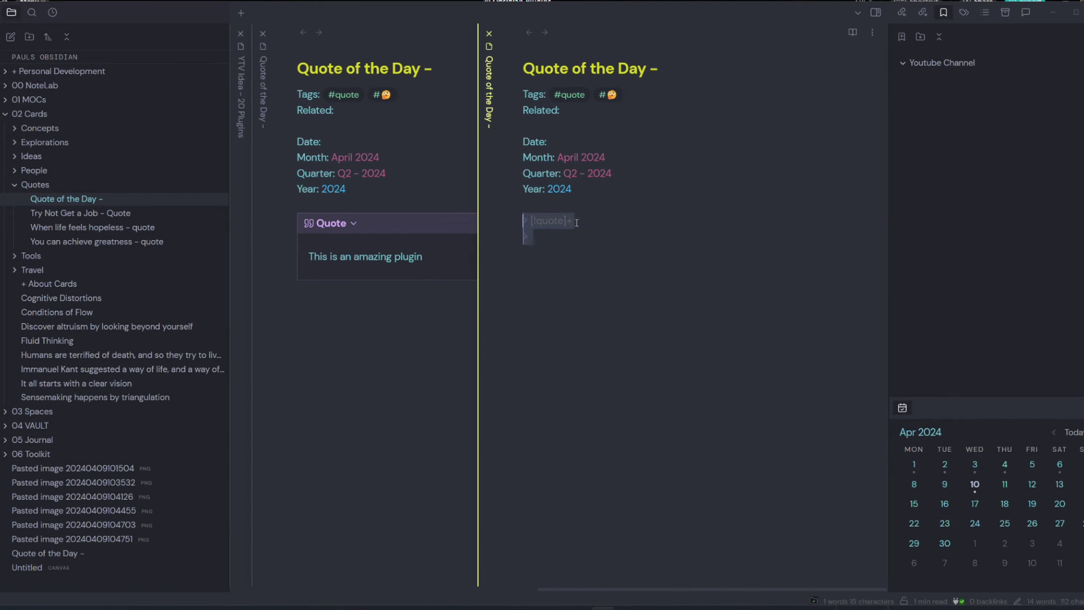
text(To be or not to be)
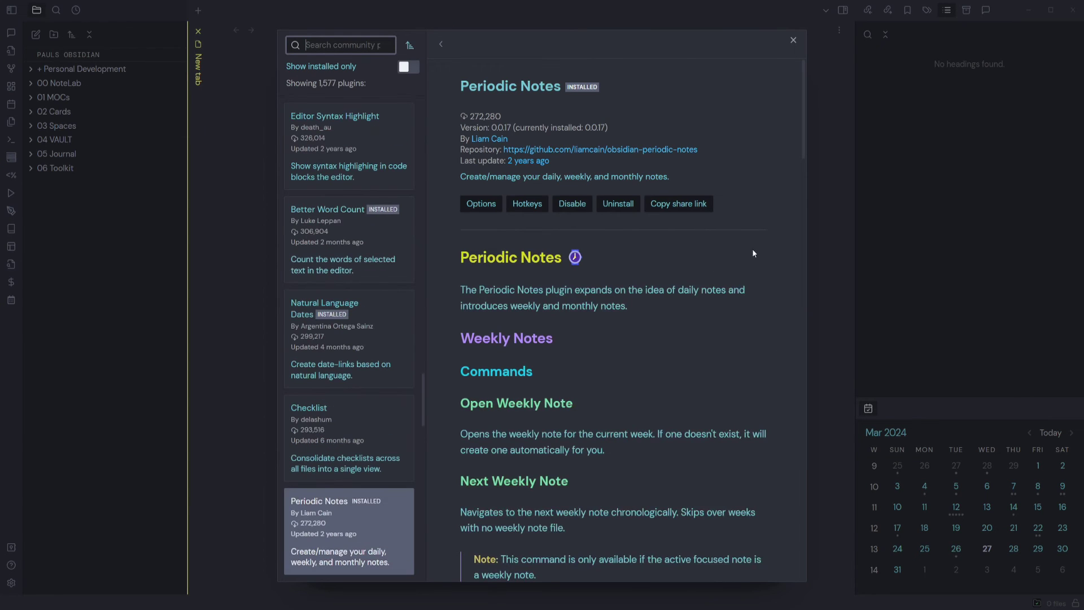
Leave the plugin browser and open the Periodic Notes plugin settings
scroll(753, 250, down, 3)
scroll(768, 259, down, 10)
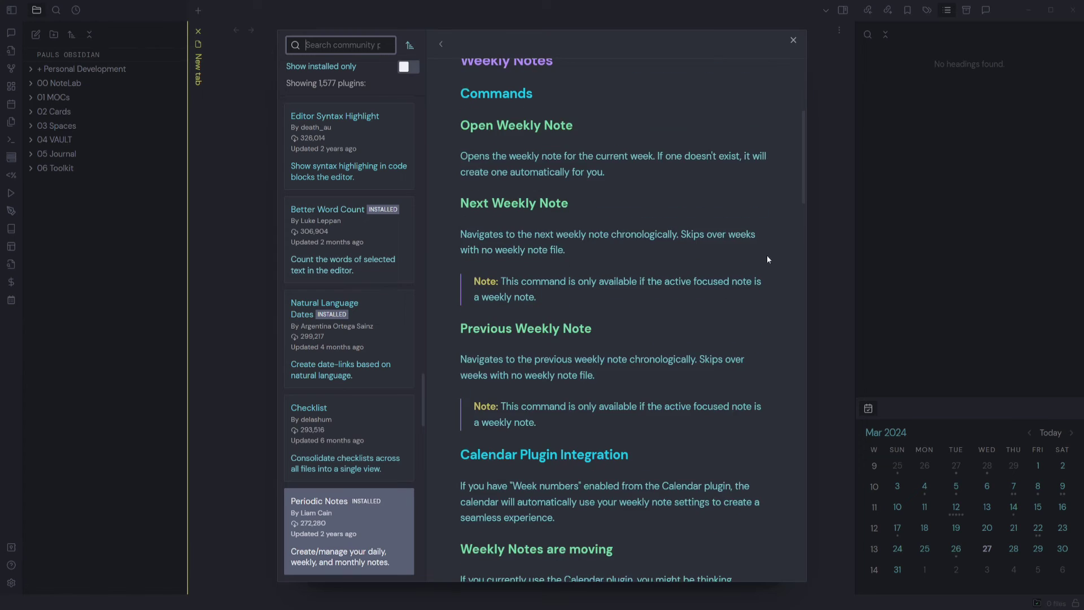
key(Escape)
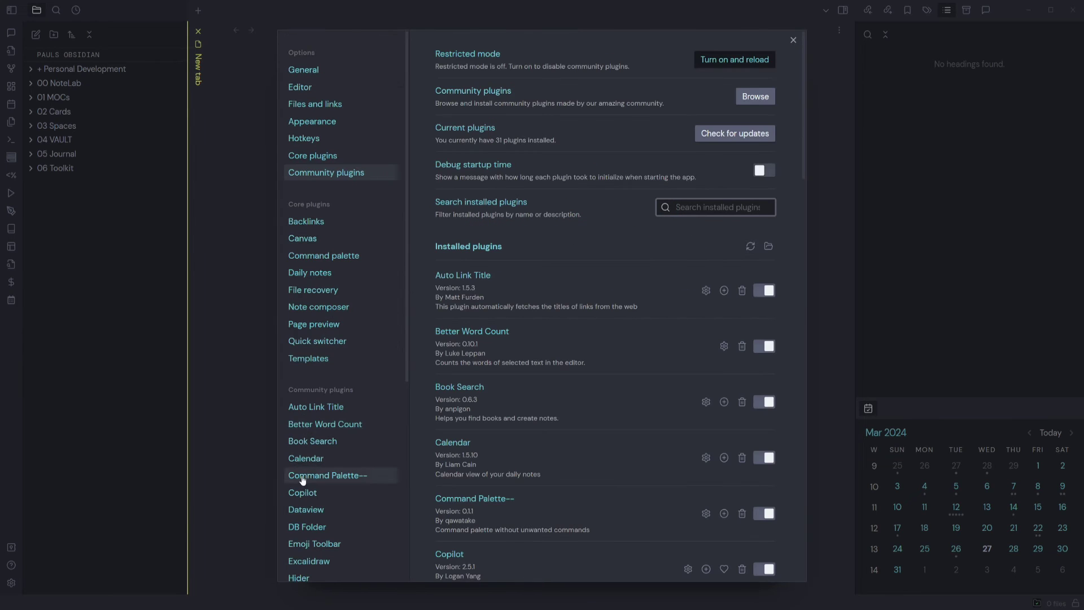
scroll(326, 479, down, 5)
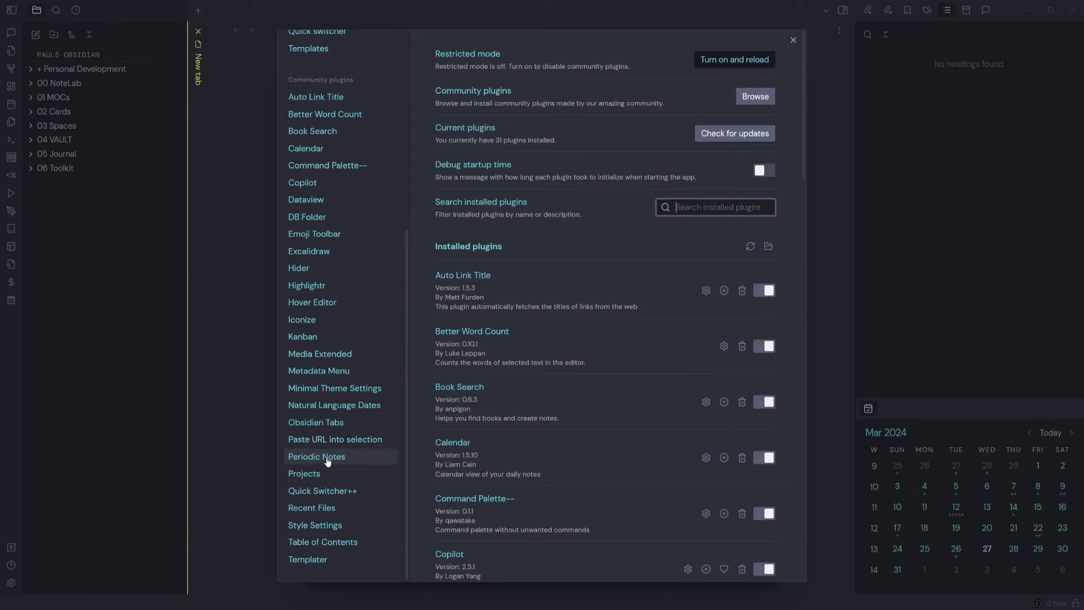
click(327, 459)
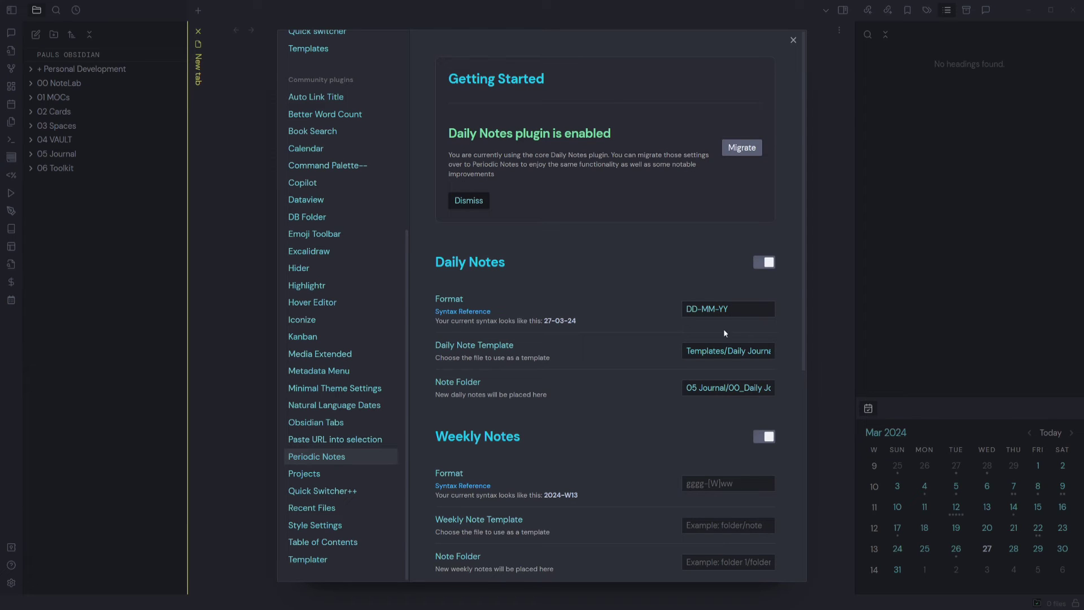
Check the daily note template field, then switch on the Quarterly Notes toggle
scroll(724, 333, down, 1)
click(727, 294)
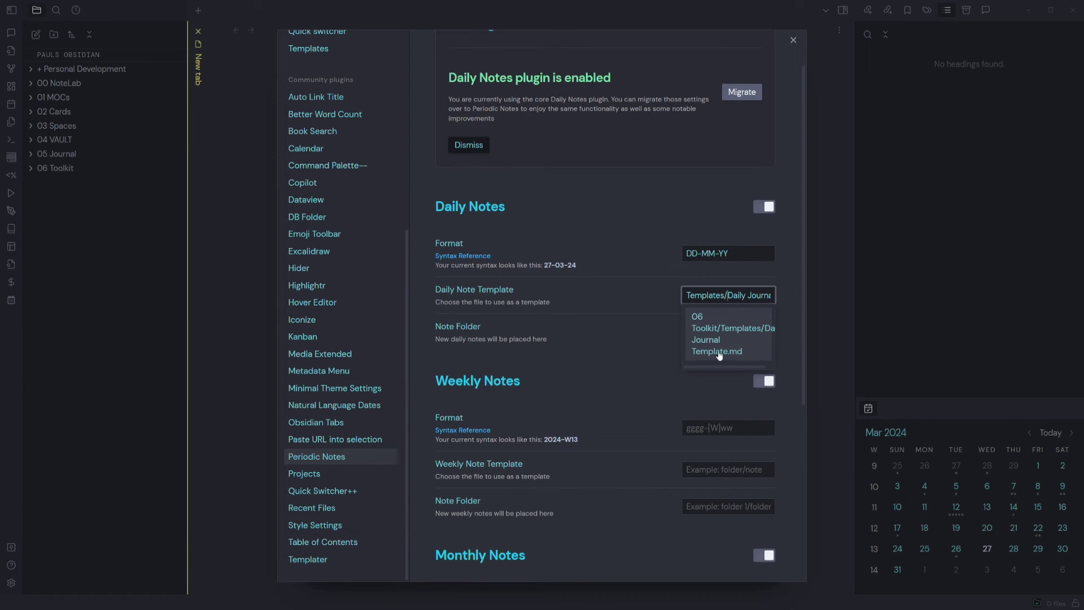
click(472, 307)
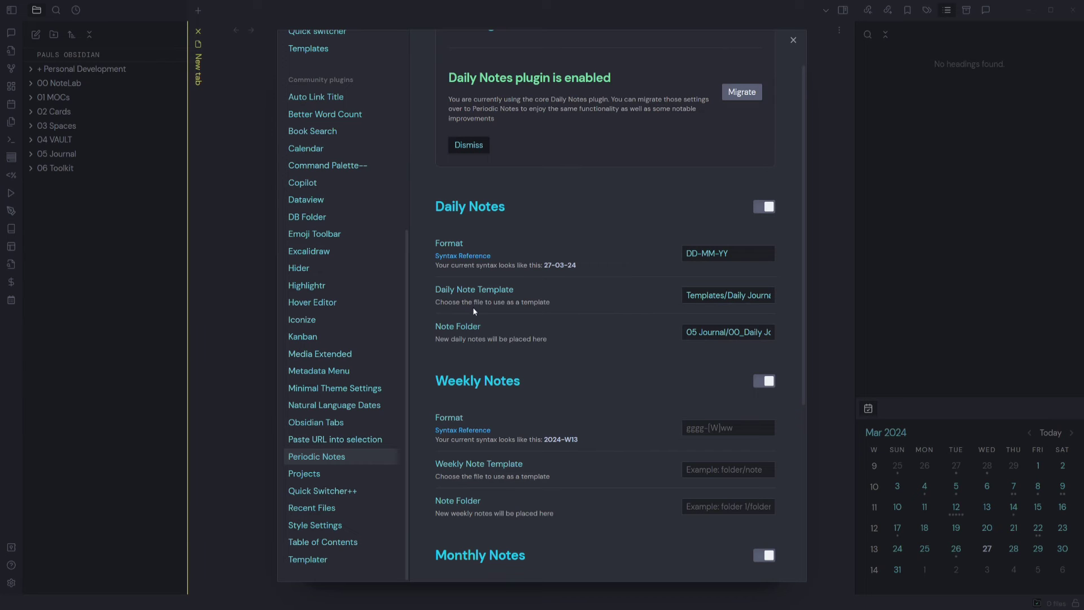
scroll(607, 350, down, 5)
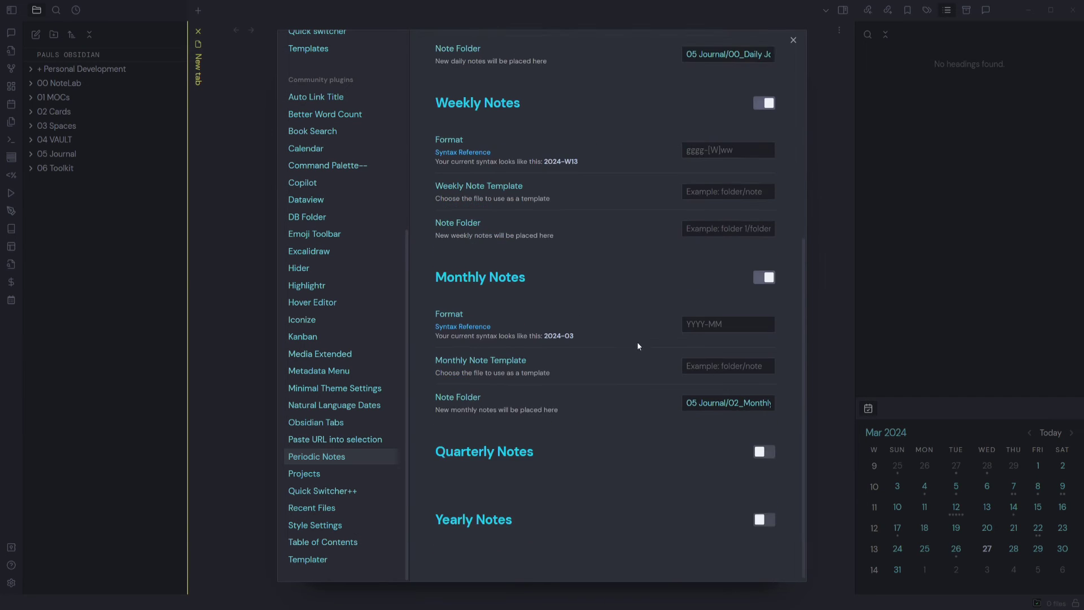
click(764, 456)
scroll(767, 528, down, 2)
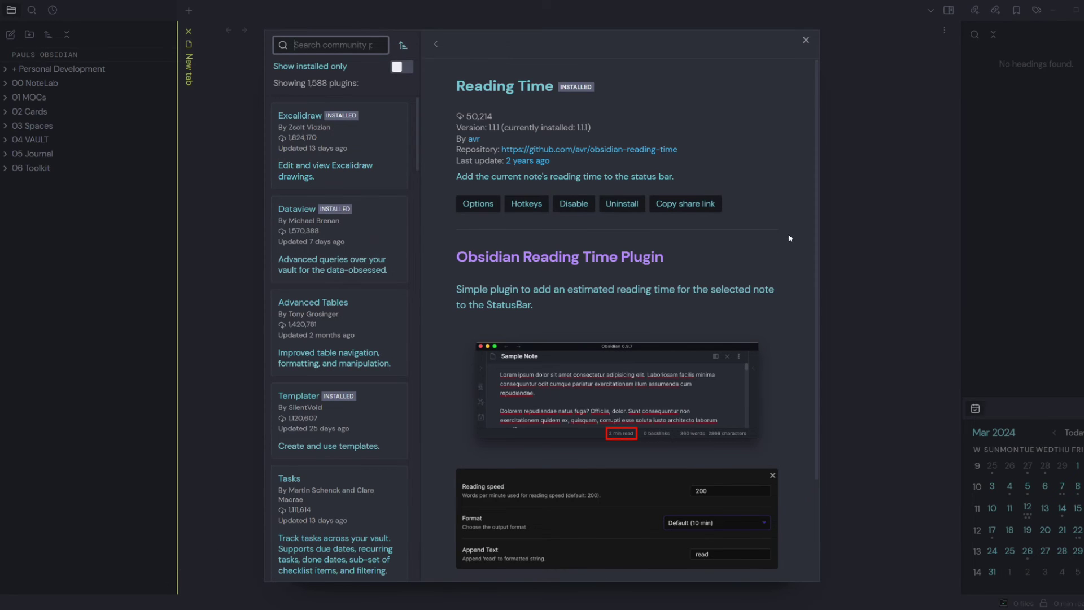
Close the plugin browser and open the Feel Good Productivity note by searching 'feel good'
scroll(789, 234, down, 2)
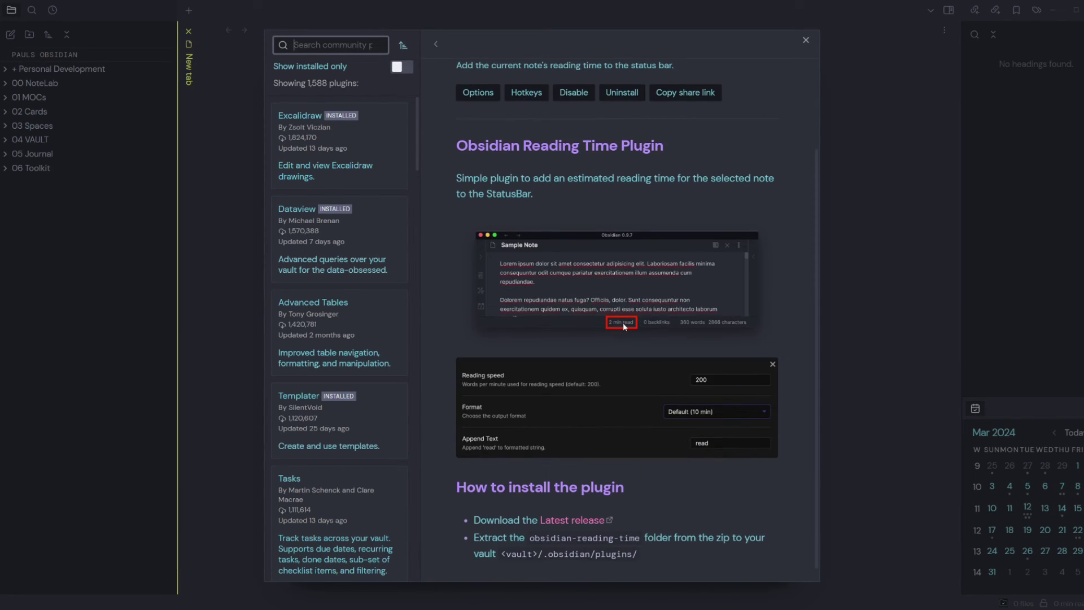
click(806, 40)
key(ctrl+o)
text(fe)
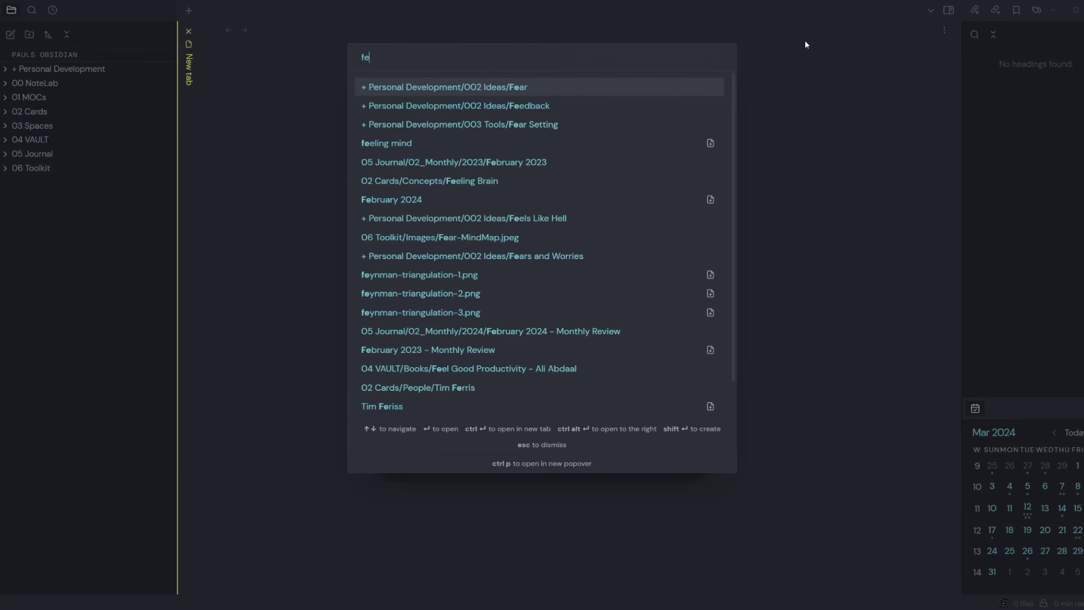
text(el good)
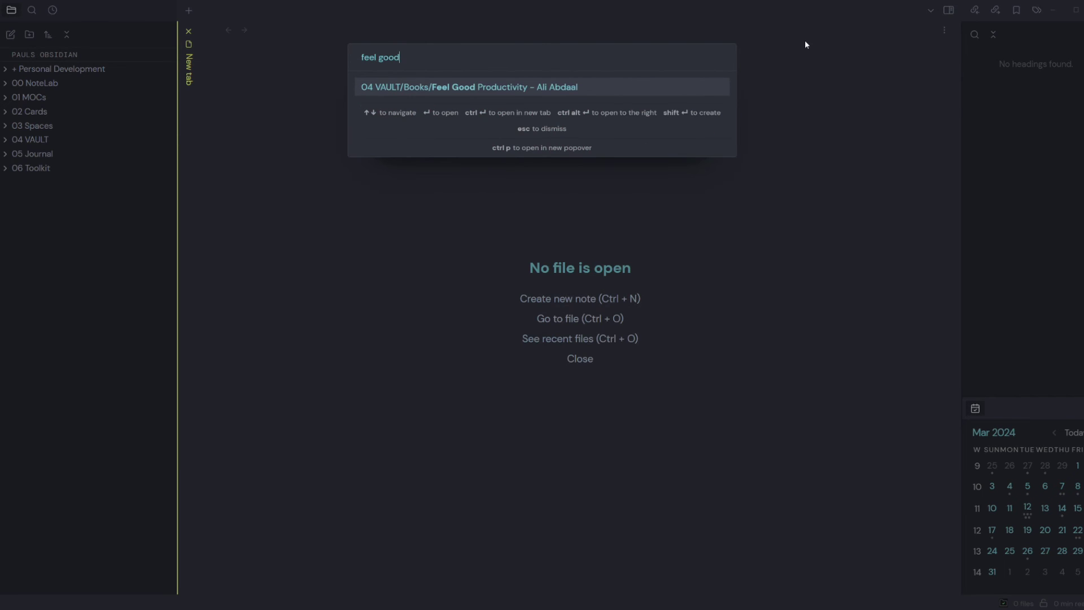
click(458, 85)
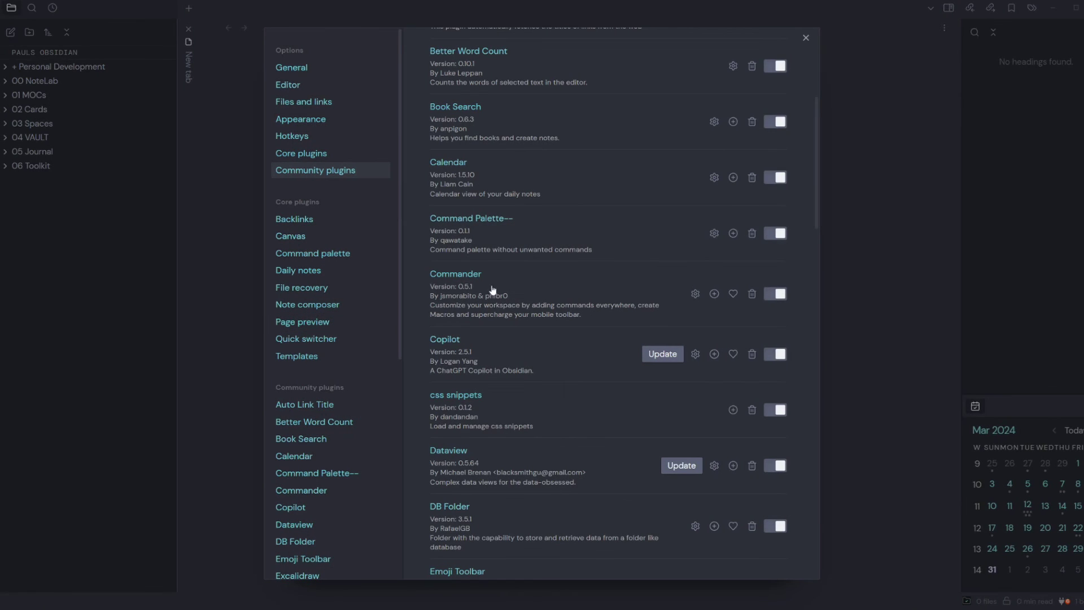
Read Commander's details page, then hide the Open in Headings Mode command in its settings
click(466, 275)
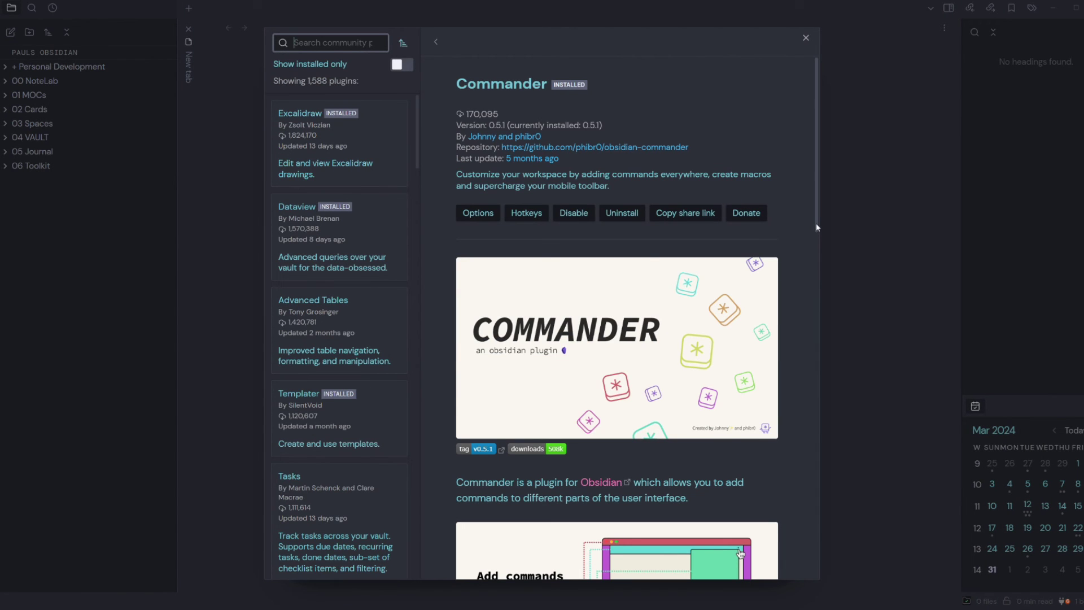
drag(816, 227, 822, 353)
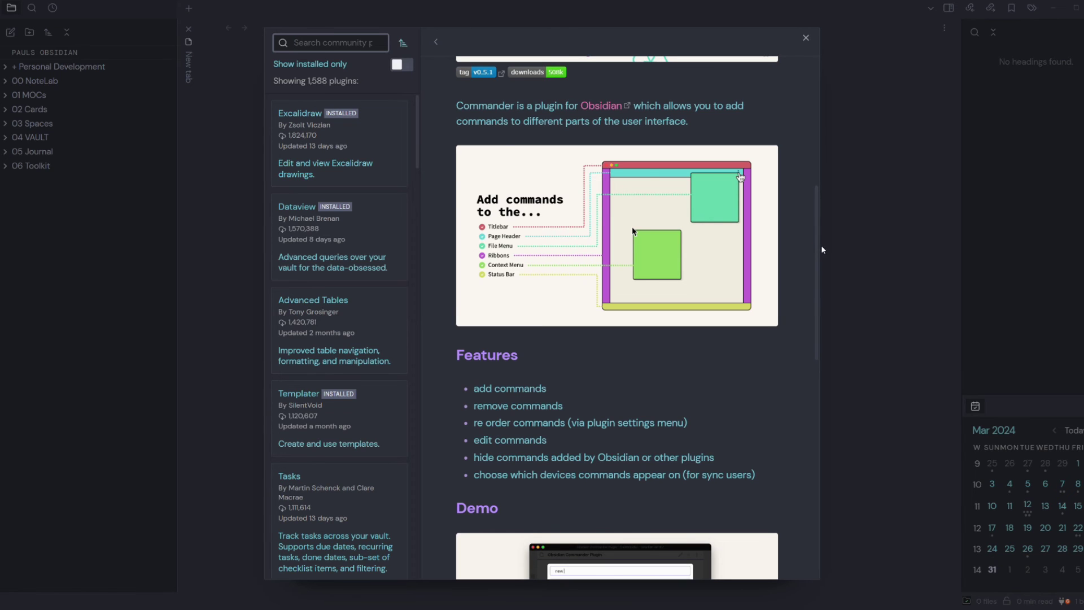
drag(817, 251, 815, 314)
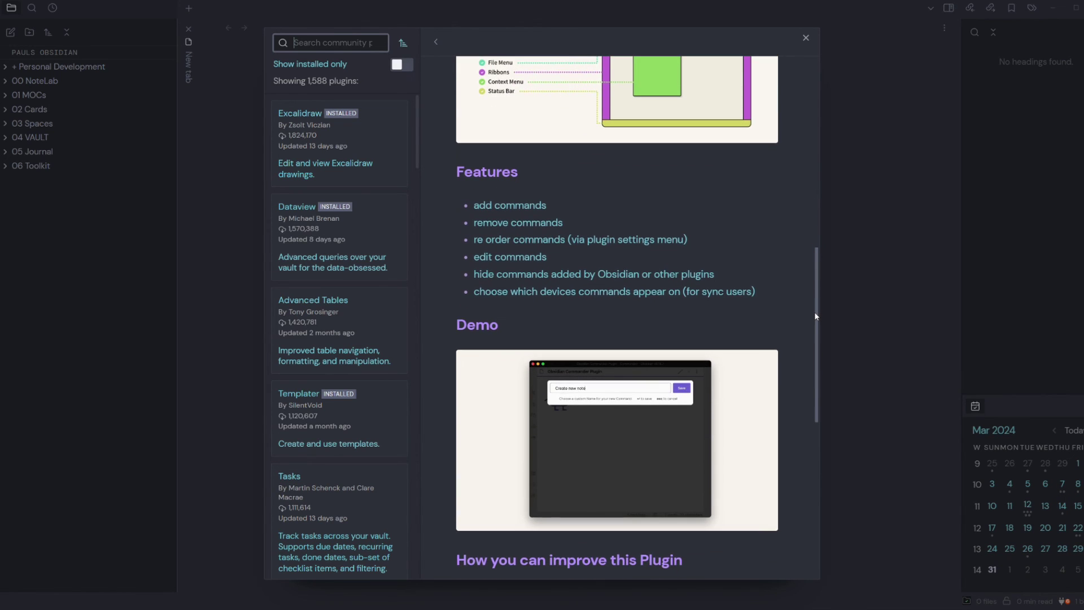
click(803, 39)
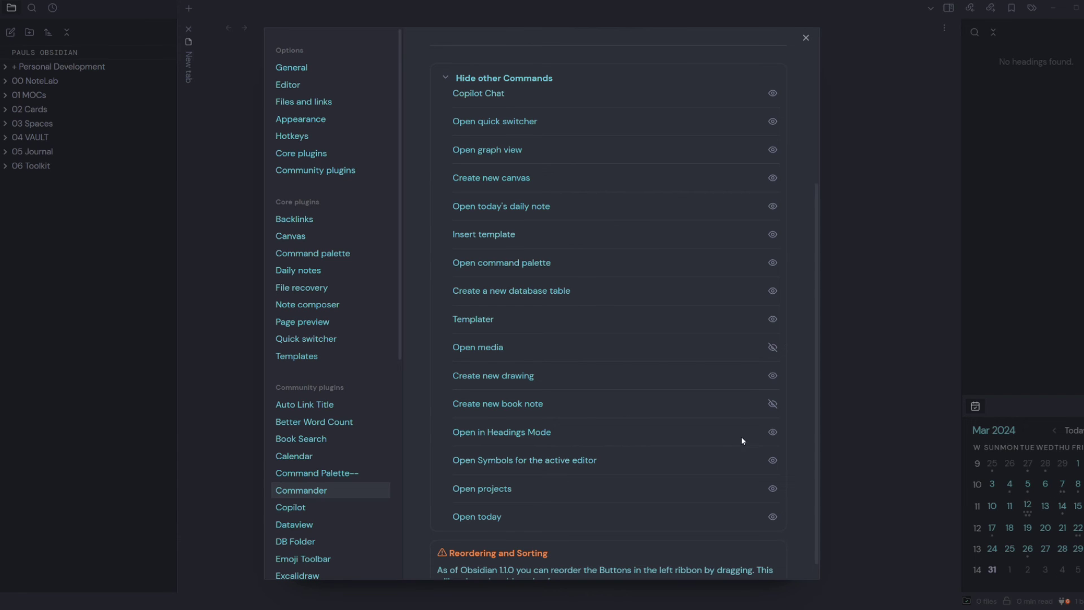
click(772, 432)
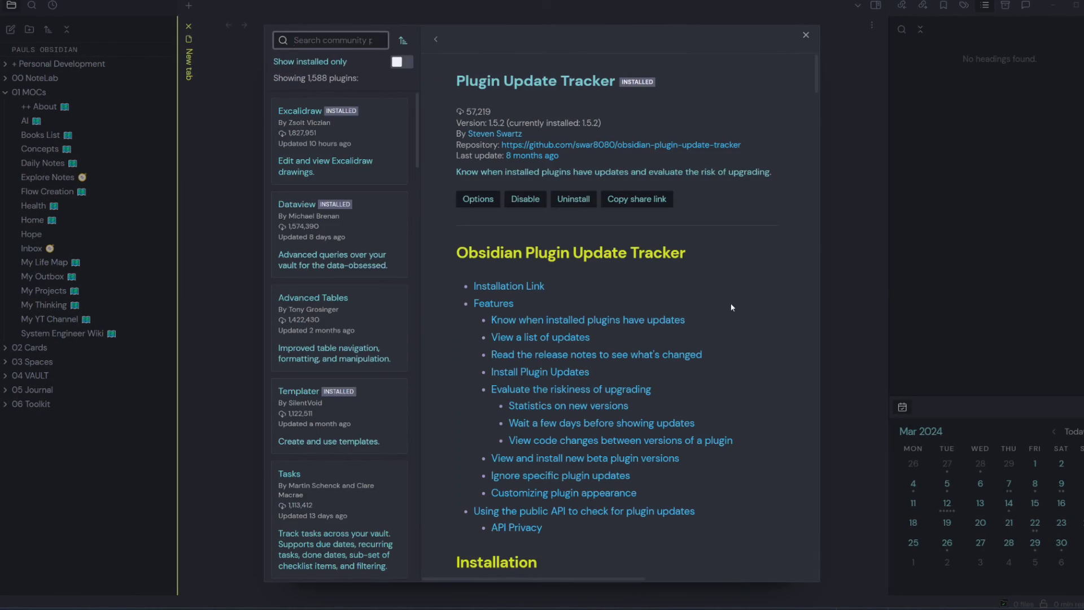
Scroll Plugin Update Tracker's README down to its Features section
scroll(741, 308, down, 4)
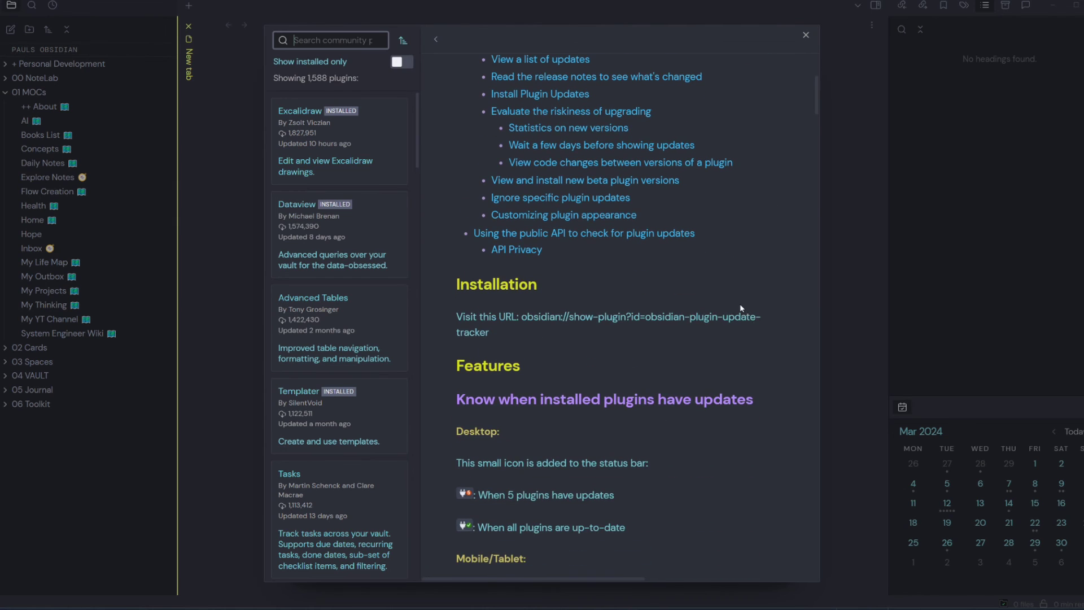
scroll(767, 329, down, 4)
scroll(769, 332, down, 2)
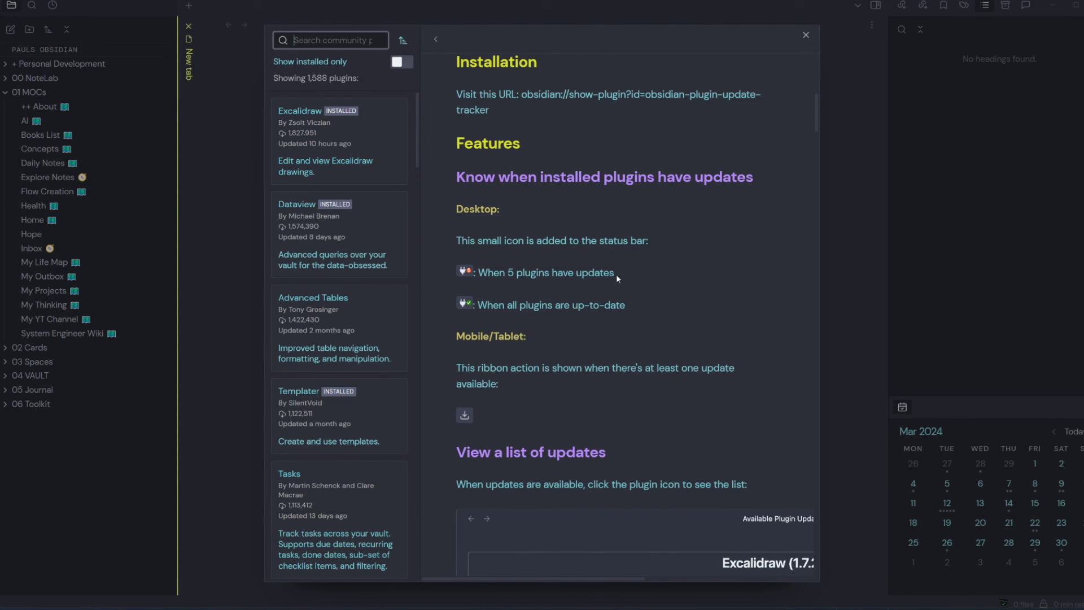
Open the pending plugin updates from the status bar and select all six
key(Escape)
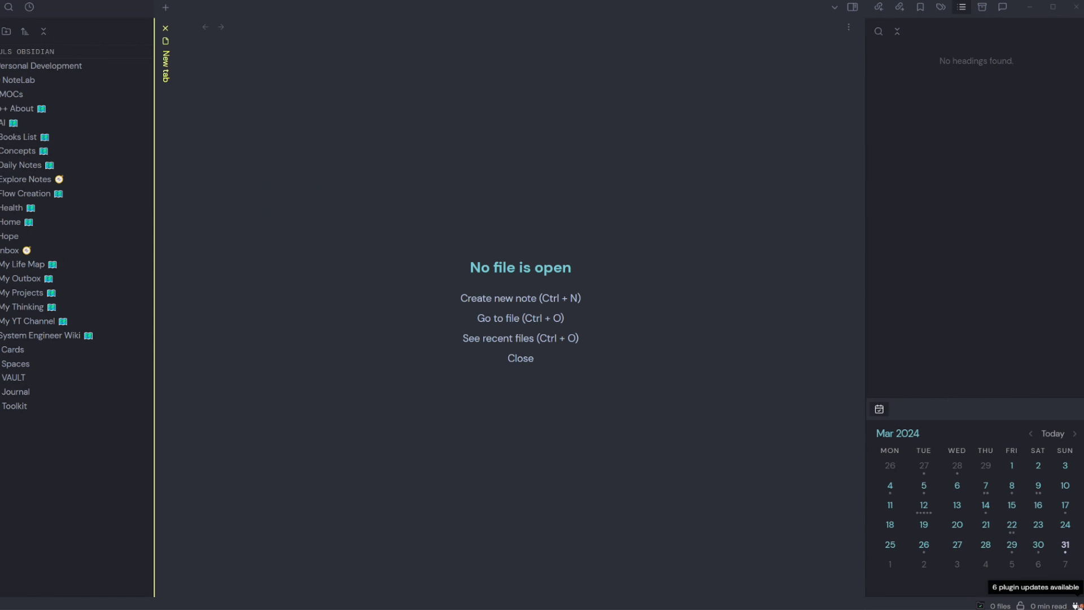
click(1075, 605)
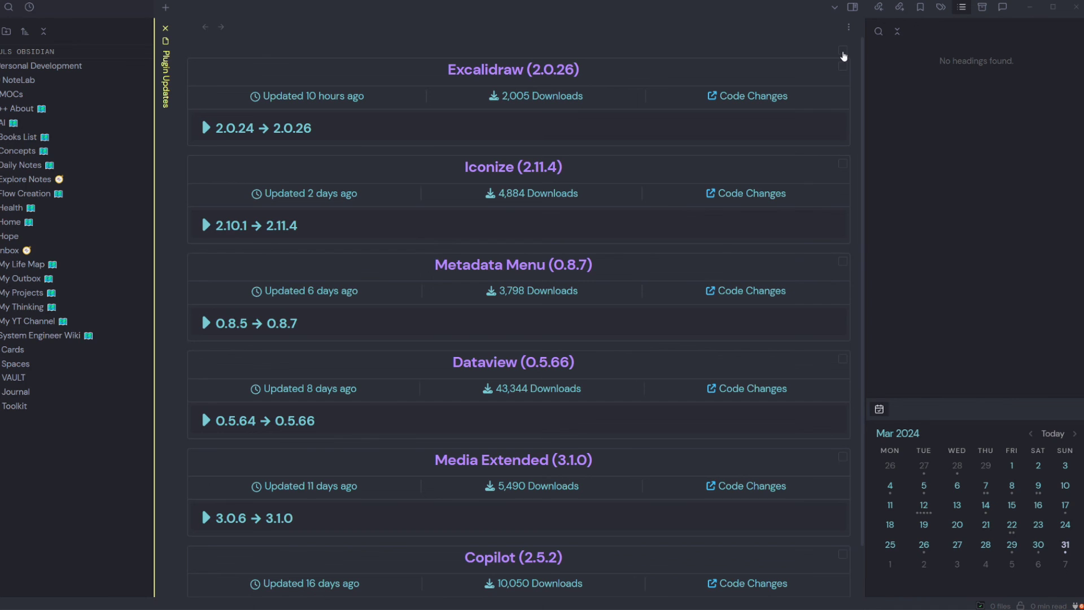
click(843, 53)
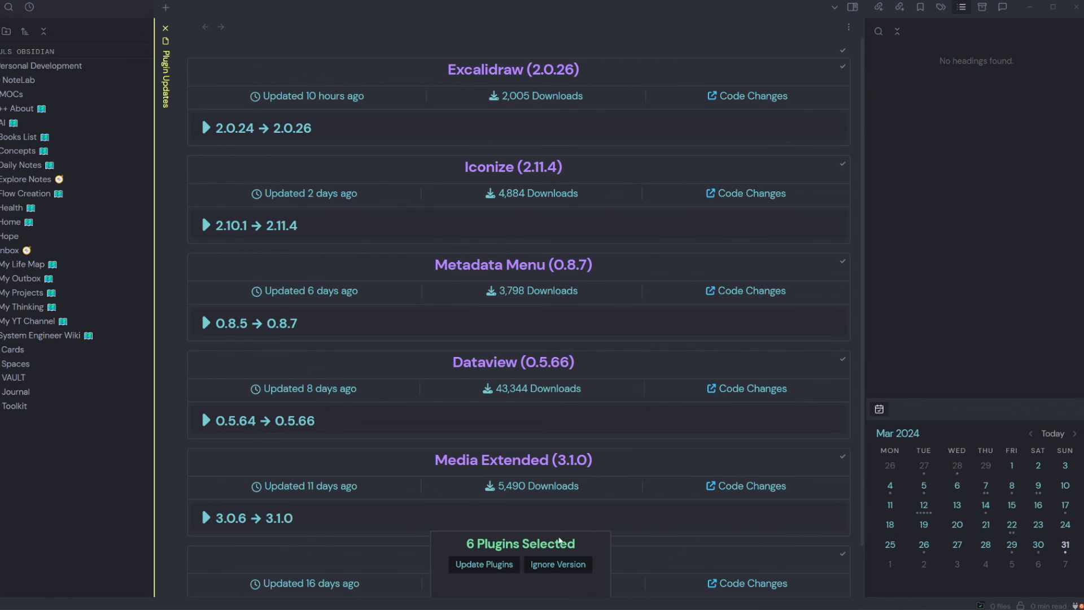
Review the Excalidraw and Iconize release notes, then install the selected updates
click(206, 127)
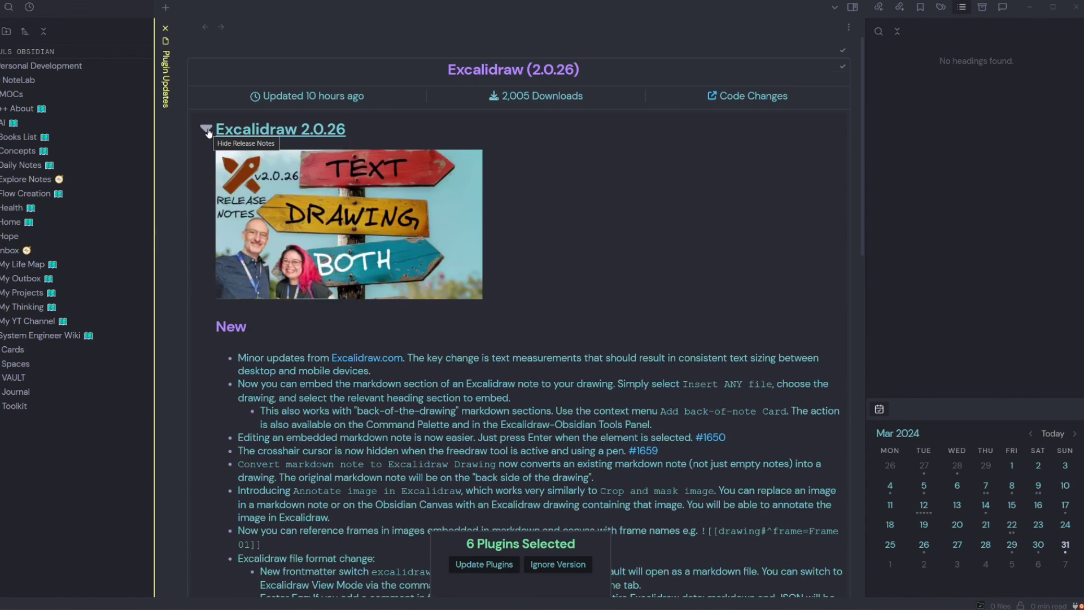
click(207, 130)
click(206, 225)
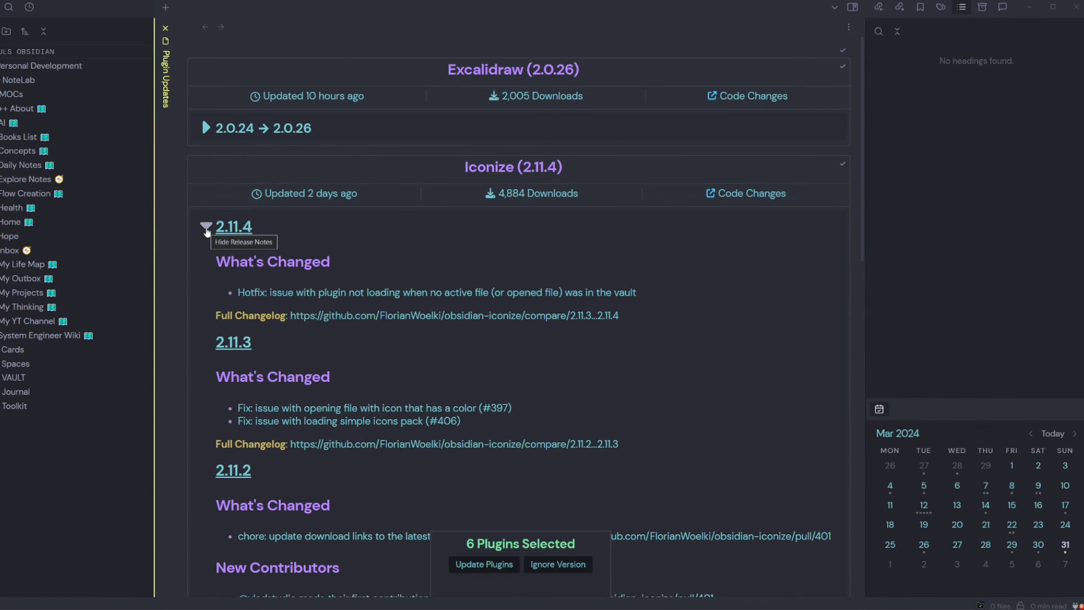
click(207, 230)
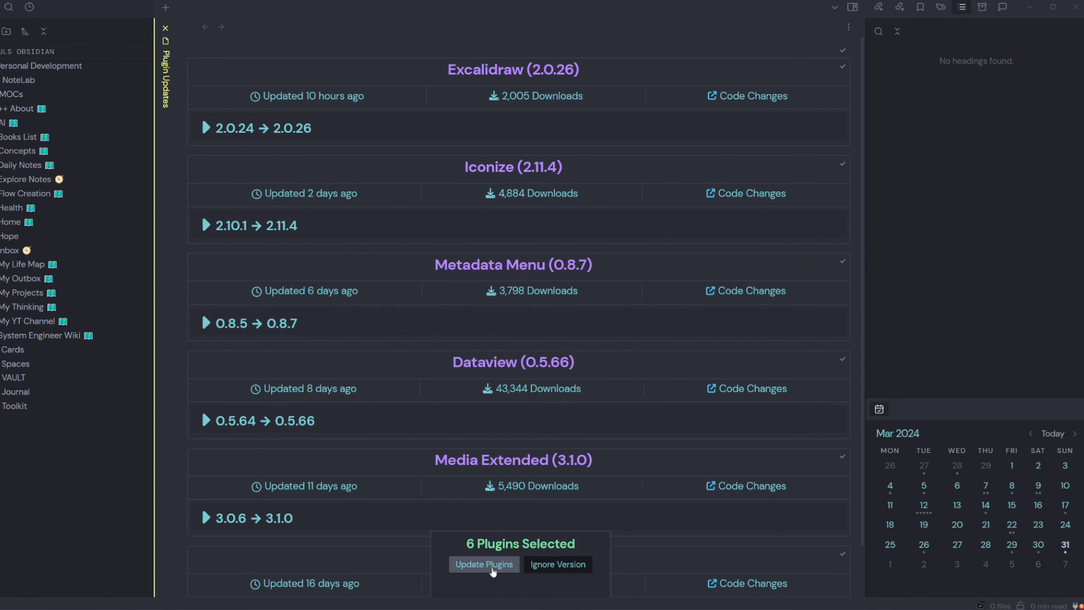
click(484, 563)
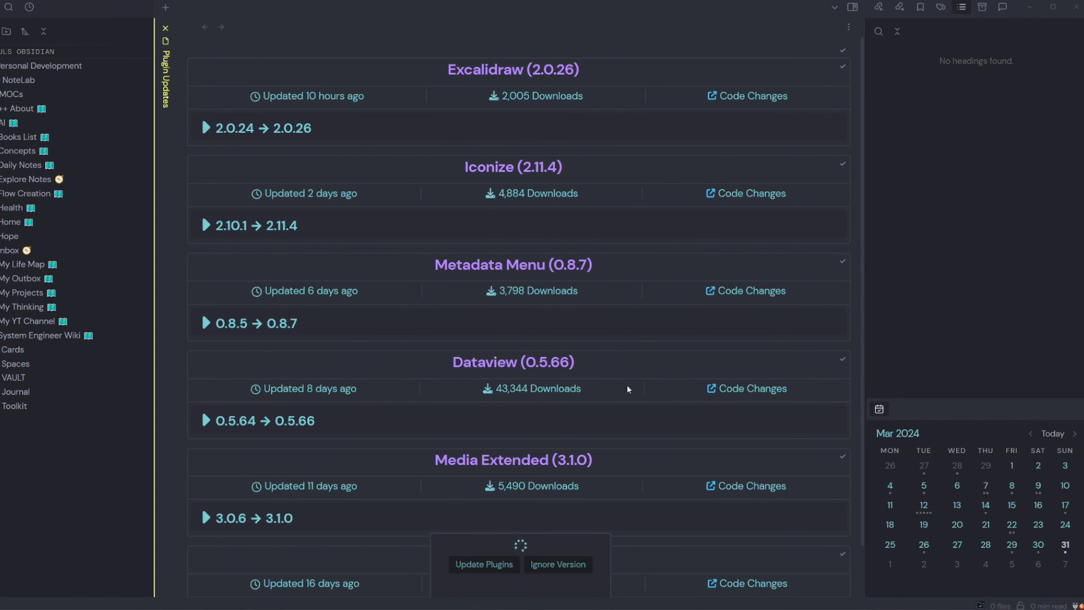